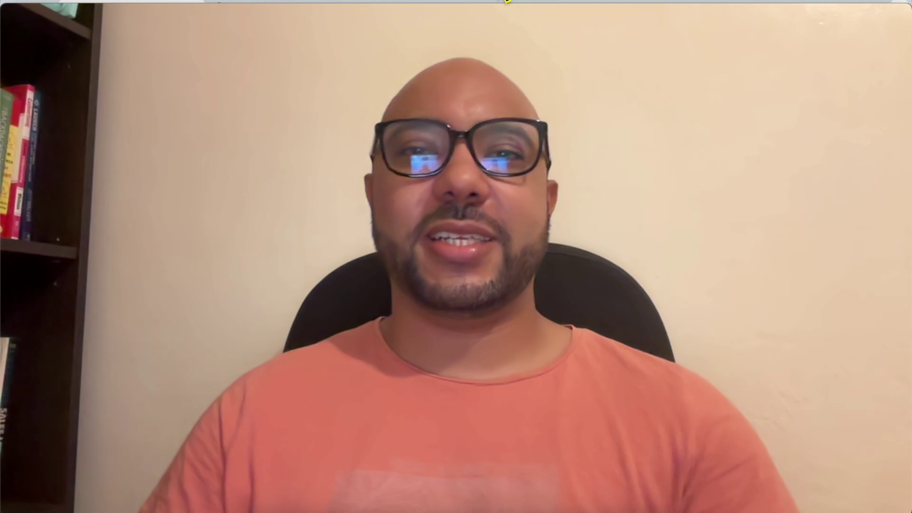
Step: Log into Squarespace with the browser's saved email and password
double_click(519, 10)
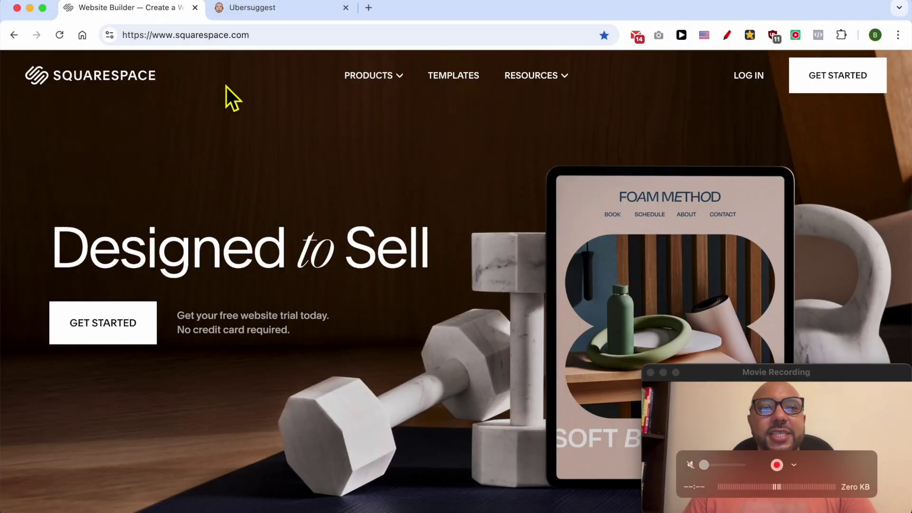
left_click(748, 76)
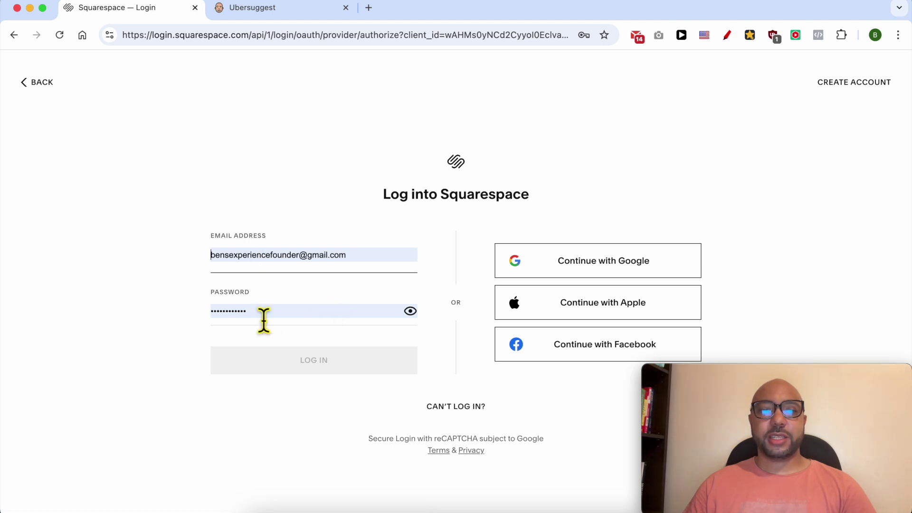
left_click(276, 363)
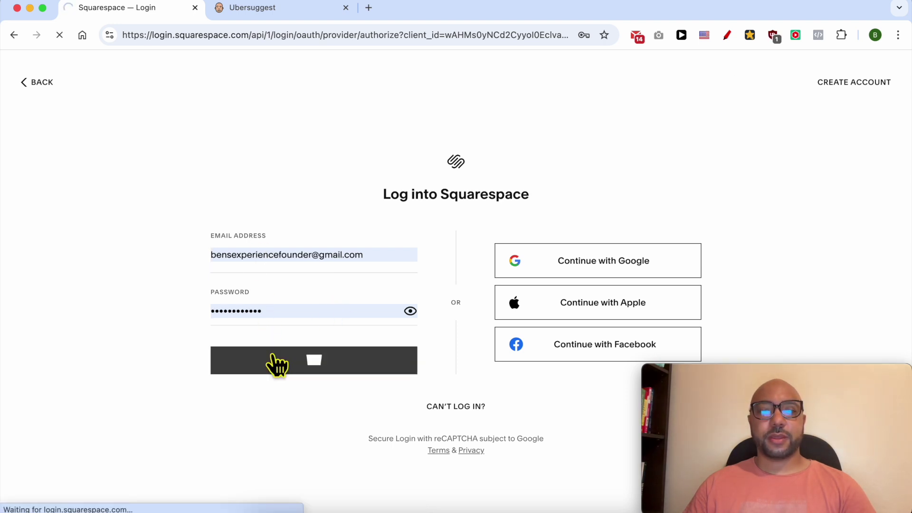
left_click(336, 504)
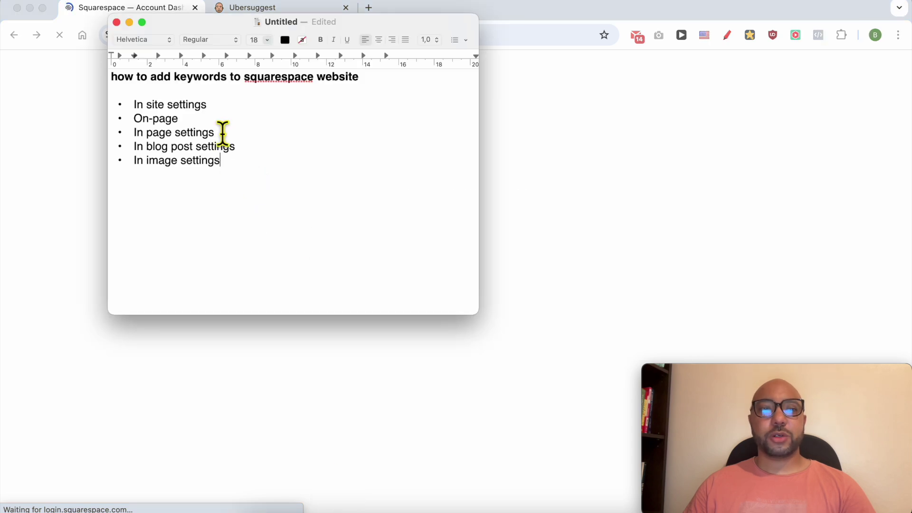
Step: Review the outline's title, 'In site settings' and 'On-page' lines, then return to the dashboard
left_click(180, 78)
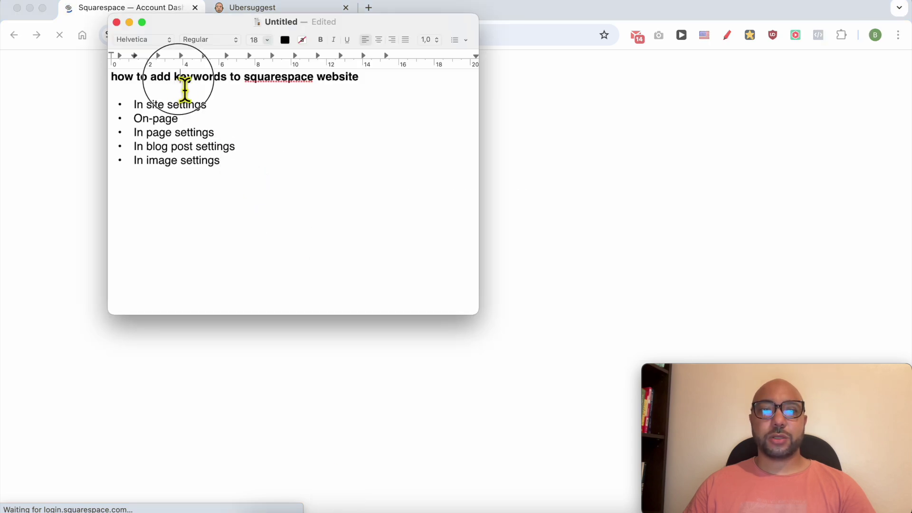
triple_click(180, 79)
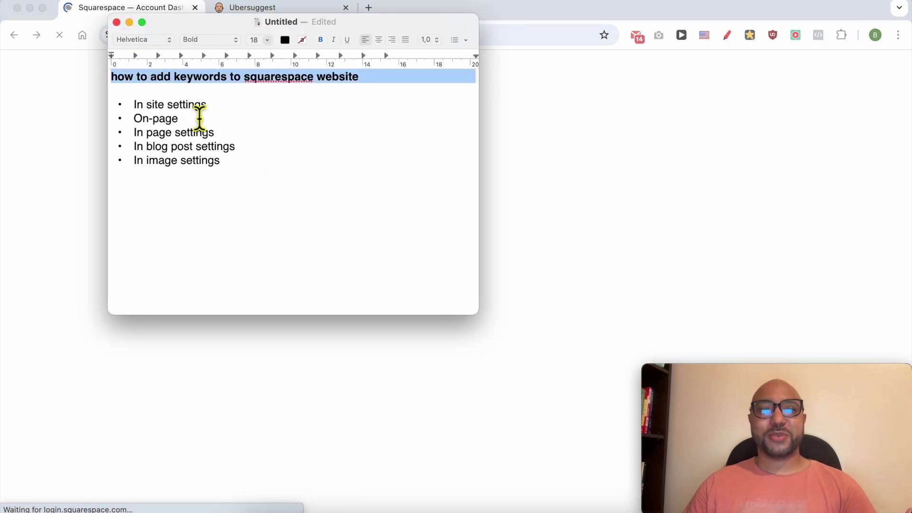
triple_click(162, 108)
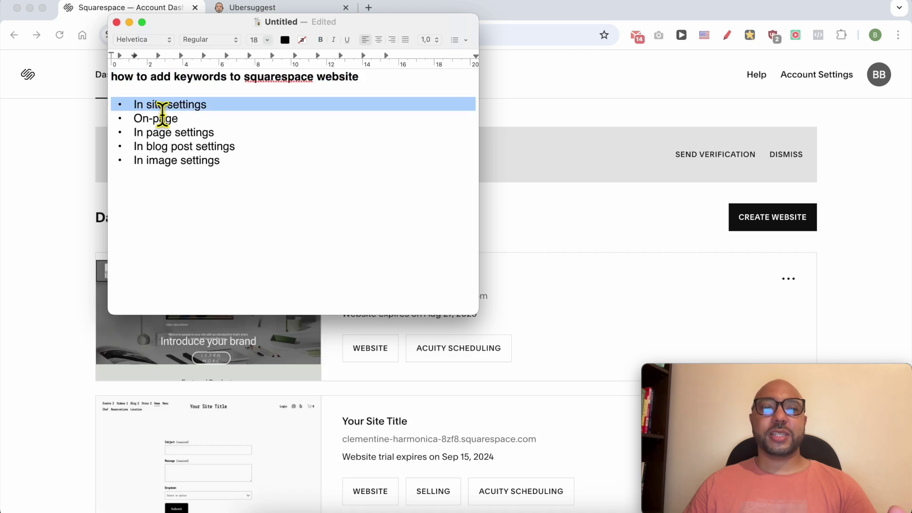
left_click(161, 124)
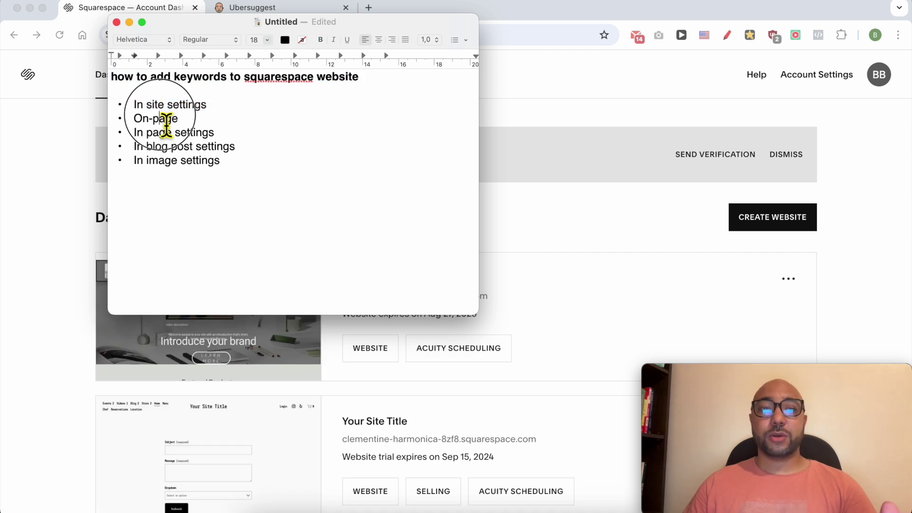
triple_click(166, 121)
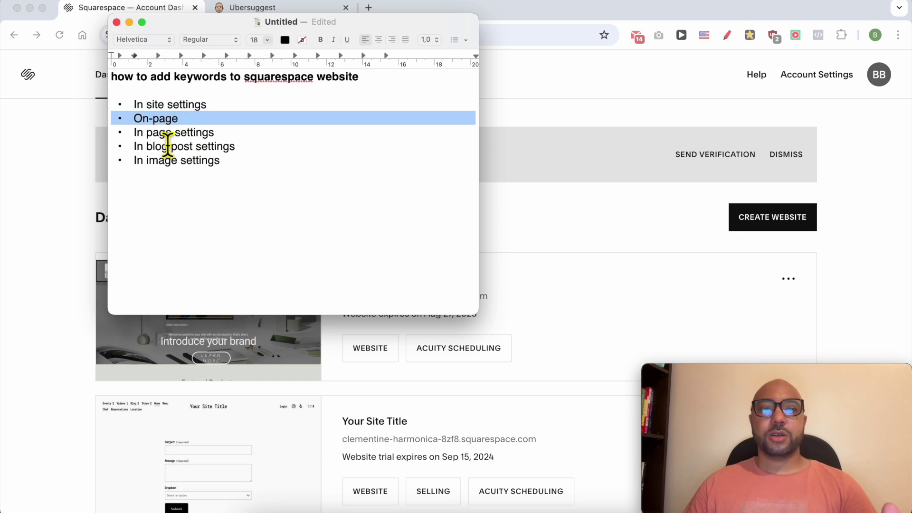
left_click(168, 143)
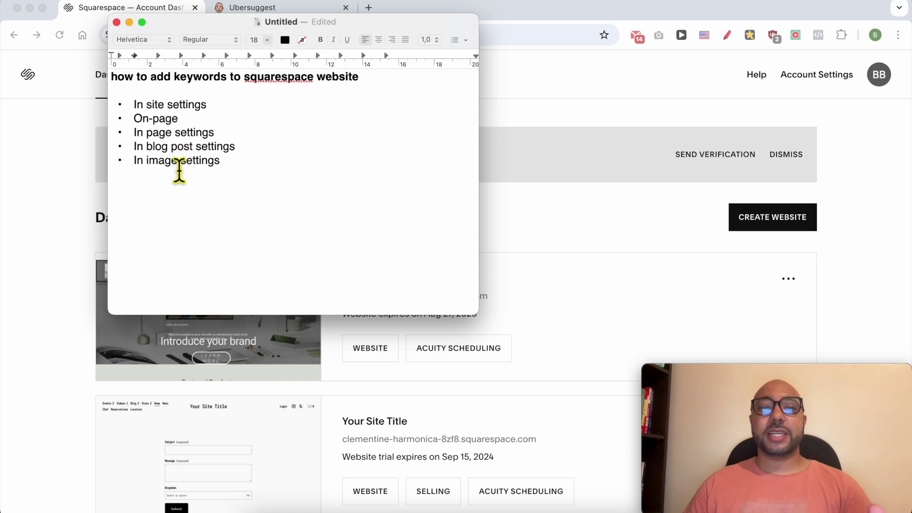
left_click(516, 223)
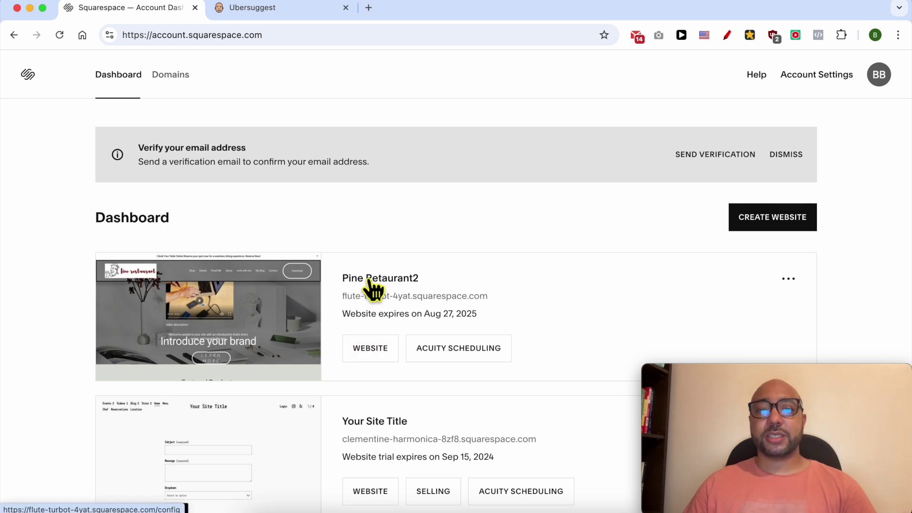
Step: Open Pine Retaurant2's Settings > Marketing > SEO Appearance
left_click(371, 348)
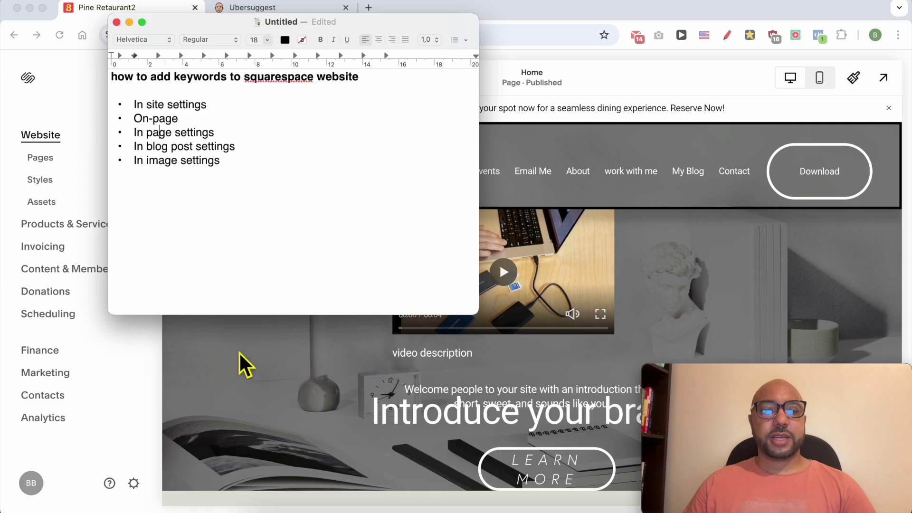
left_click(240, 361)
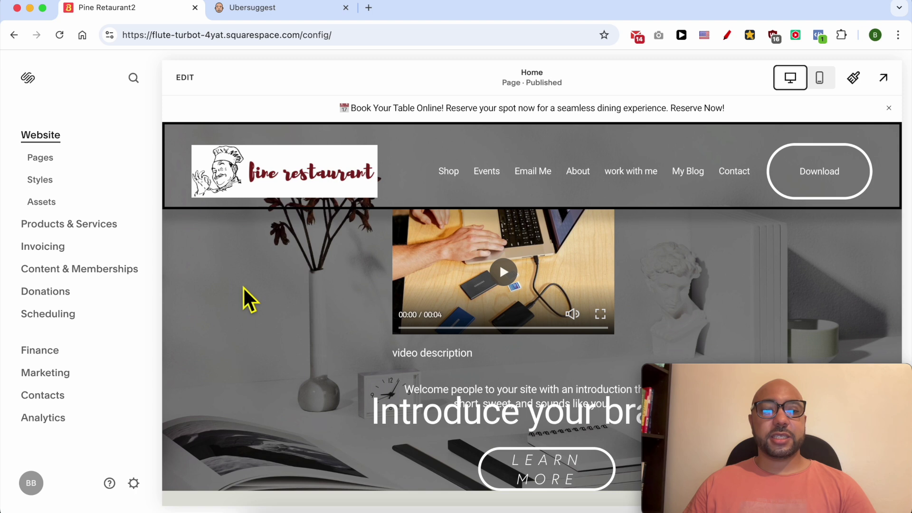
left_click(133, 483)
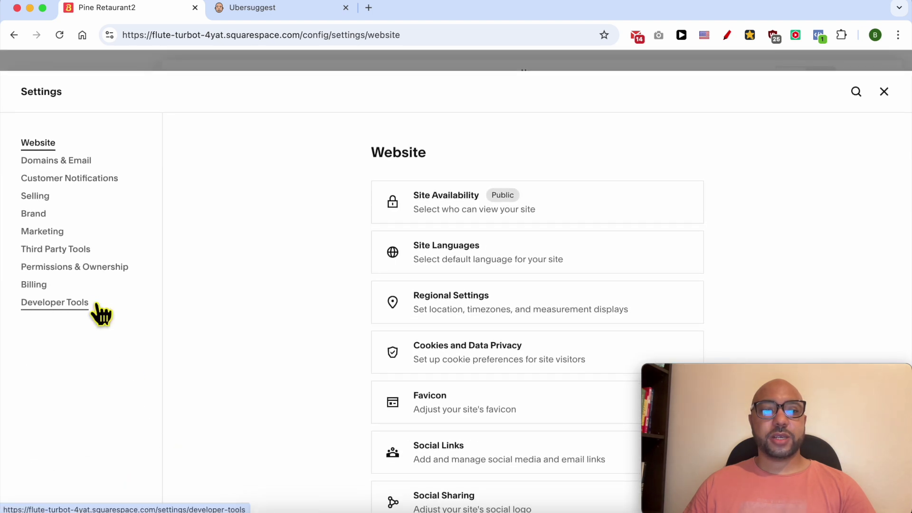
left_click(51, 231)
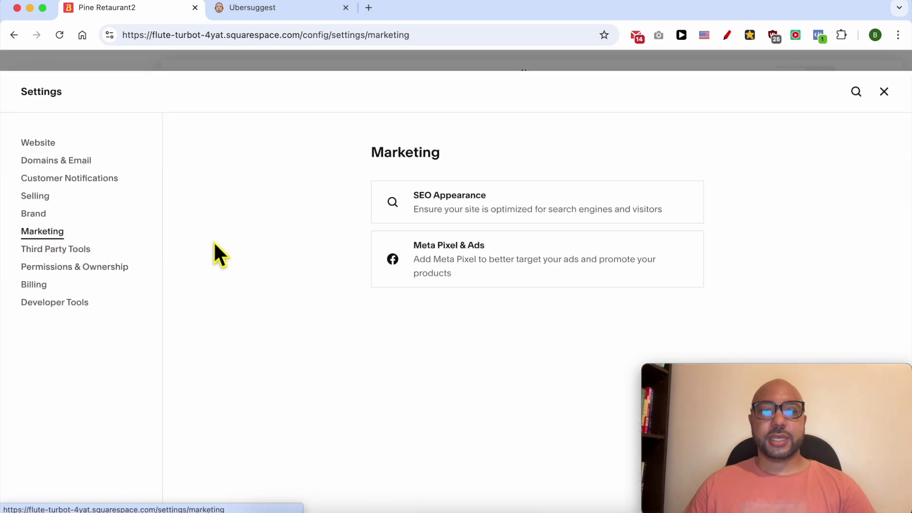
left_click(454, 202)
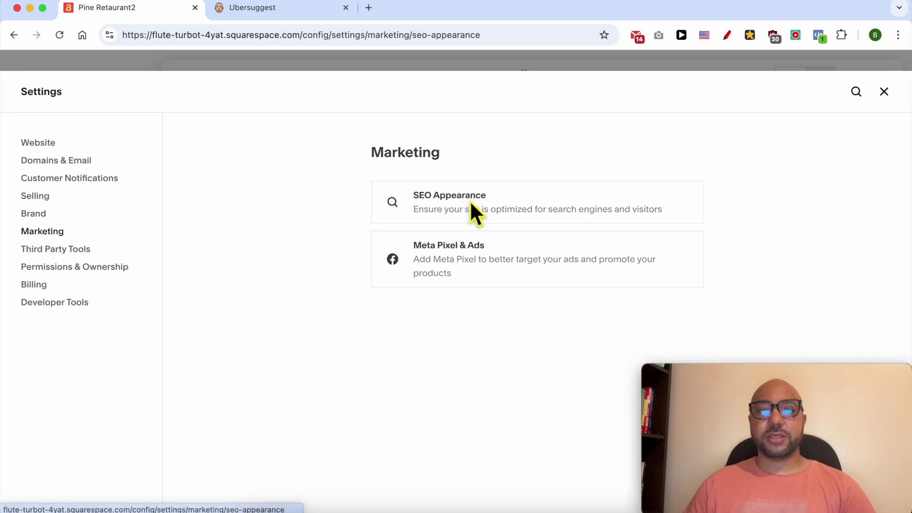
scroll(361, 255, "down", 2)
scroll(360, 253, "down", 1)
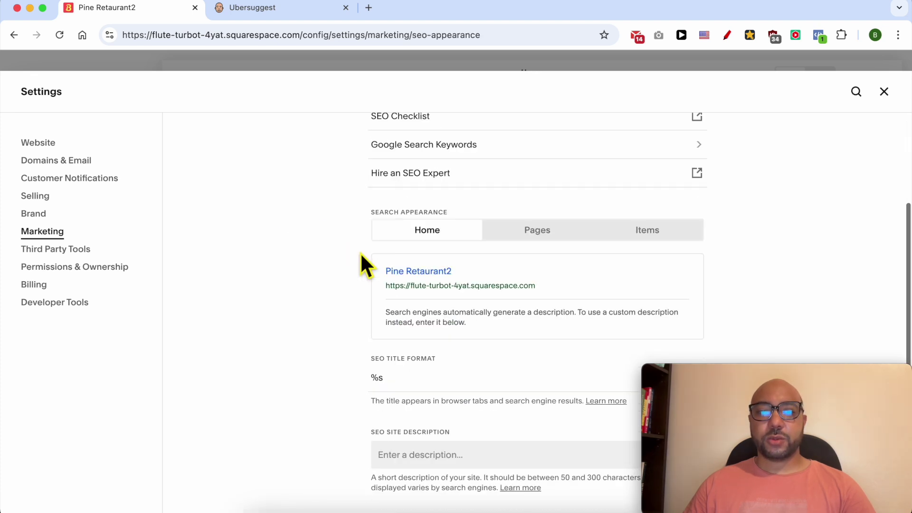
Step: Check the empty SEO Site Description field, then move to Ubersuggest's Keyword Ideas
left_click(414, 454)
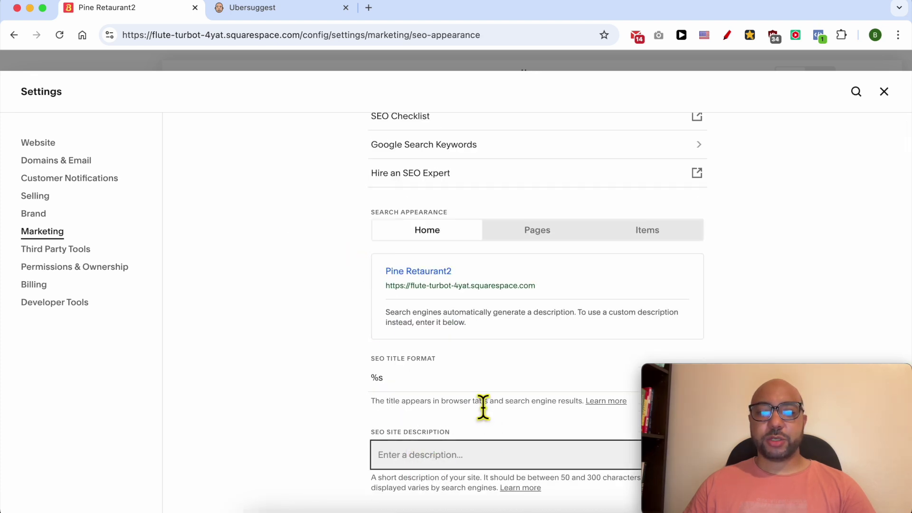
left_click_drag(379, 479, 488, 489)
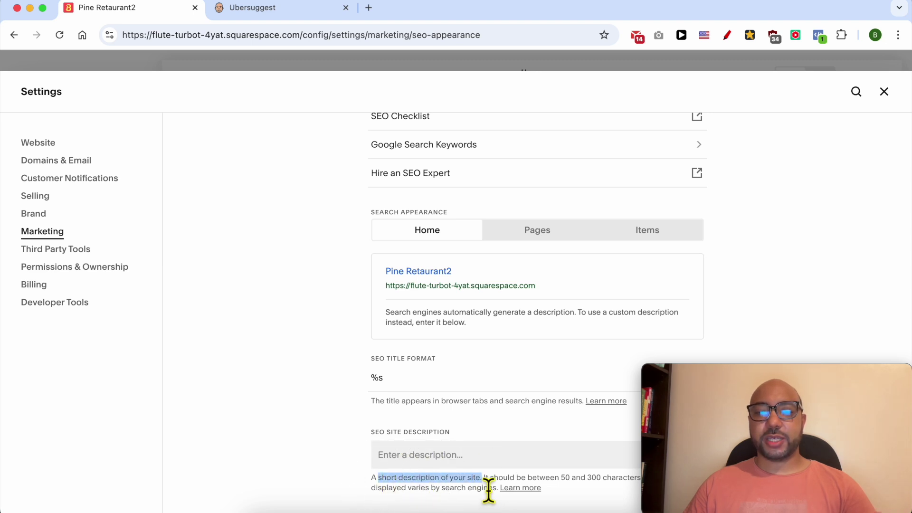
left_click(282, 9)
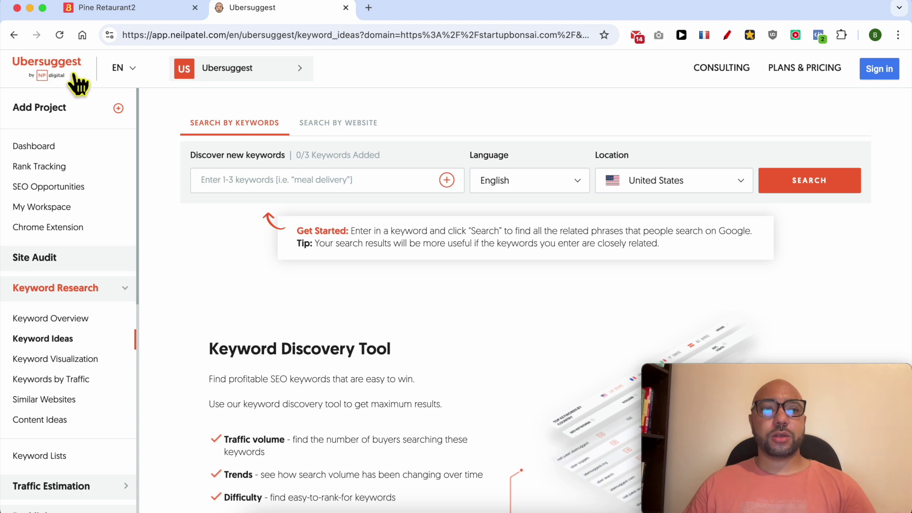
Step: Search Ubersuggest for keyword ideas for 'hiking'
left_click(261, 189)
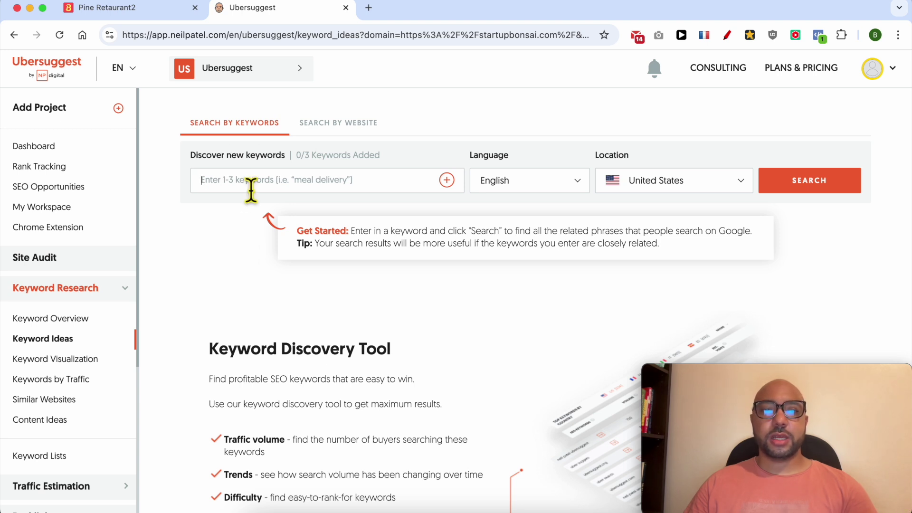
type("hiking")
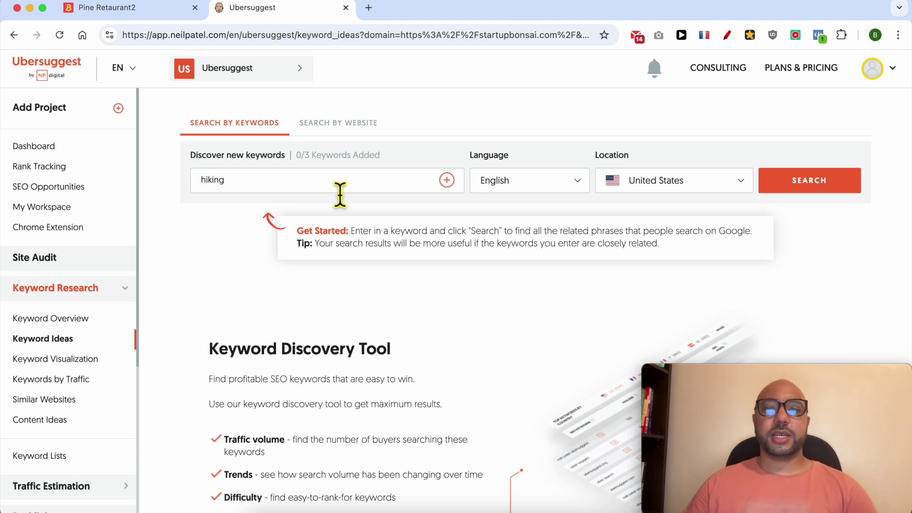
left_click(790, 186)
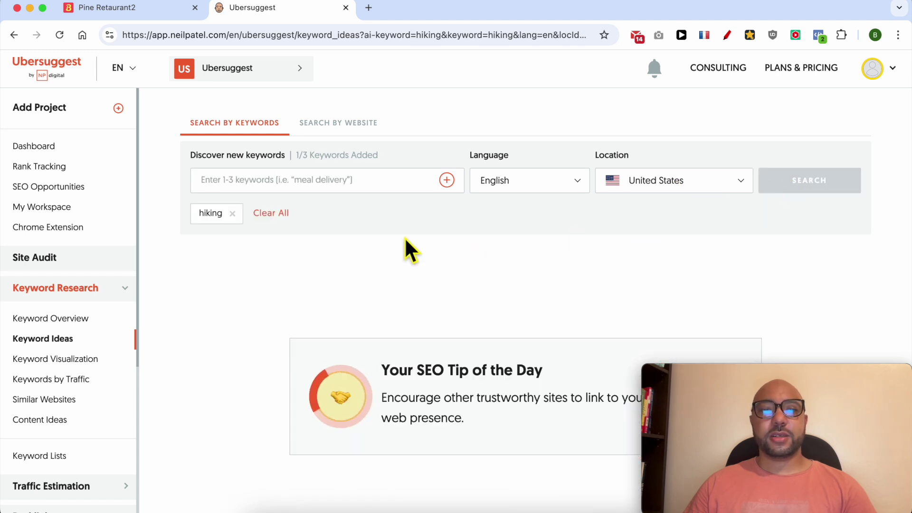
scroll(401, 241, "down", 3)
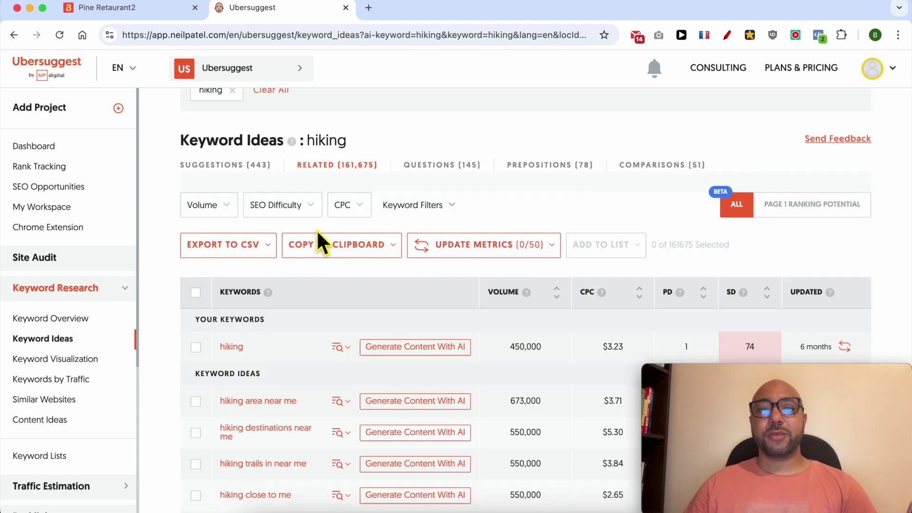
Step: Filter results to SEO Difficulty 0 - 35 and select 'hiking on trail'
left_click(304, 209)
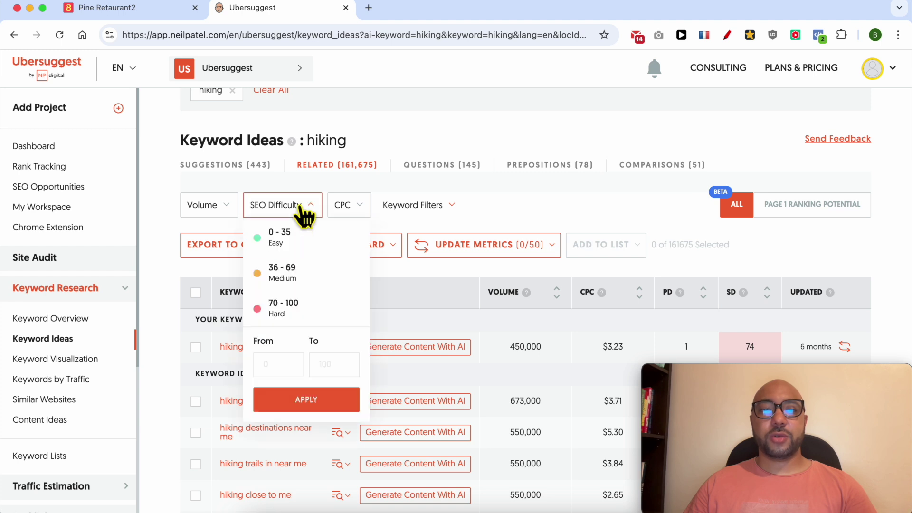
left_click(298, 240)
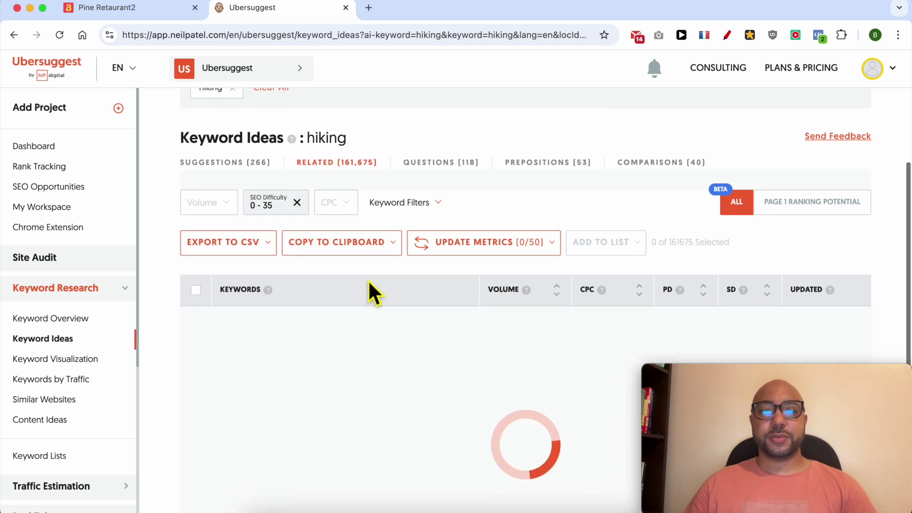
scroll(363, 272, "down", 2)
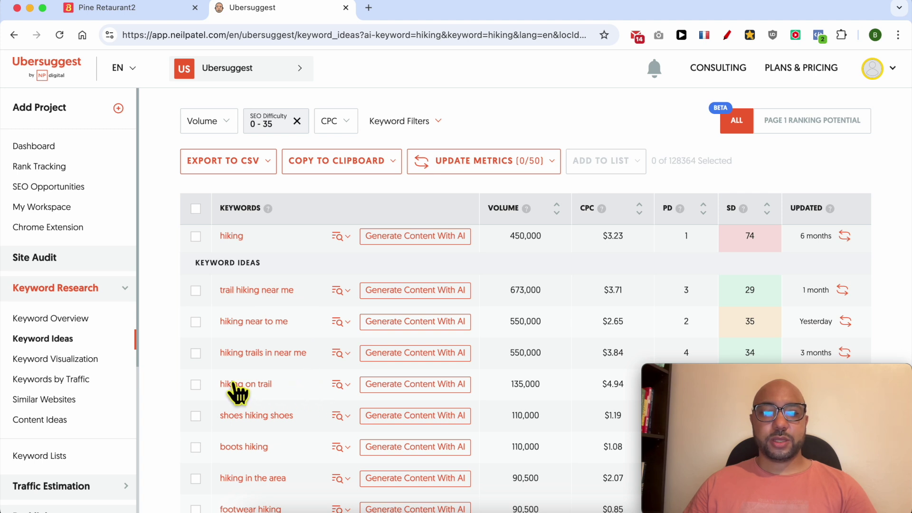
left_click_drag(219, 386, 278, 386)
key("super+c")
left_click(162, 10)
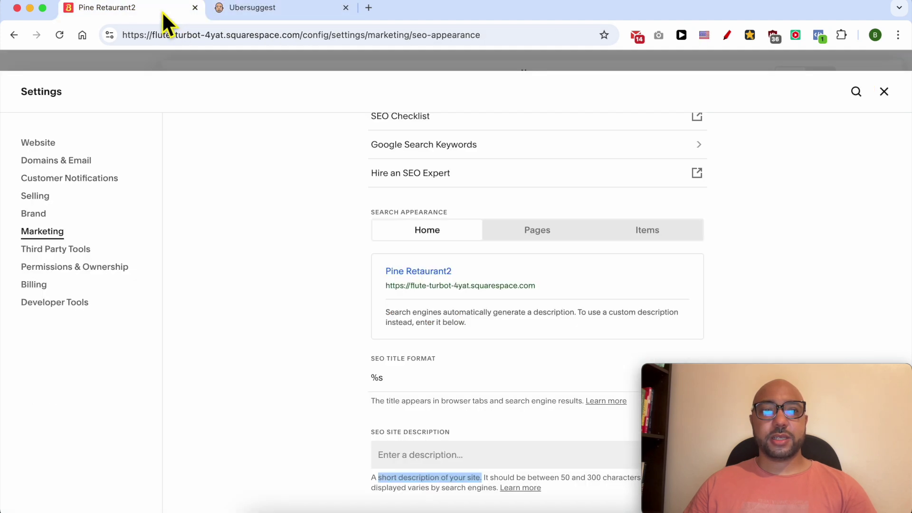
Step: Paste 'hiking on trail' and 'shoes hiking shoes' into the notes
left_click(241, 10)
left_click(337, 508)
left_click(254, 264)
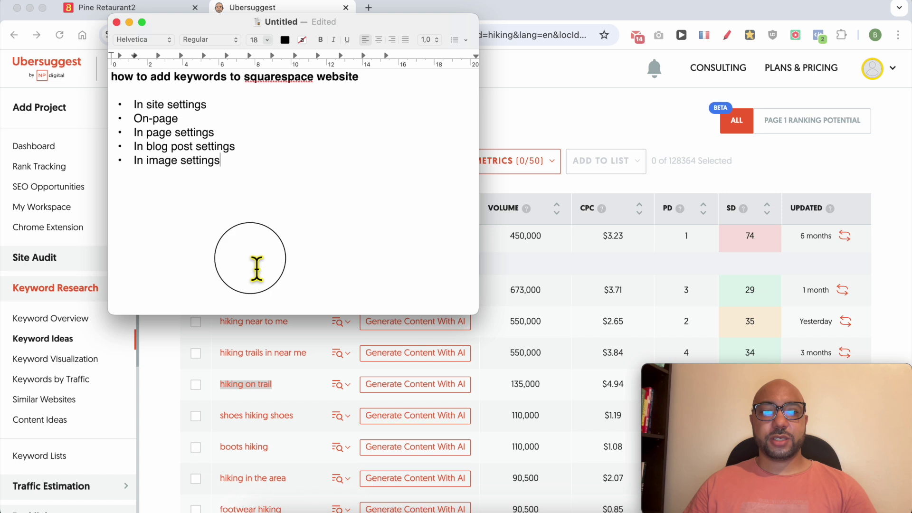
key("super+v")
left_click(519, 209)
scroll(304, 404, "down", 3)
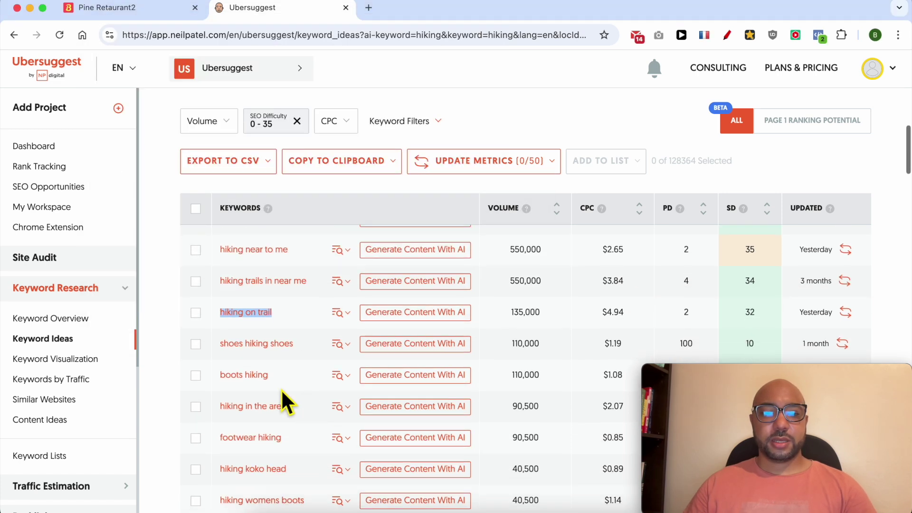
left_click_drag(219, 345, 294, 345)
key("super+c")
left_click(340, 501)
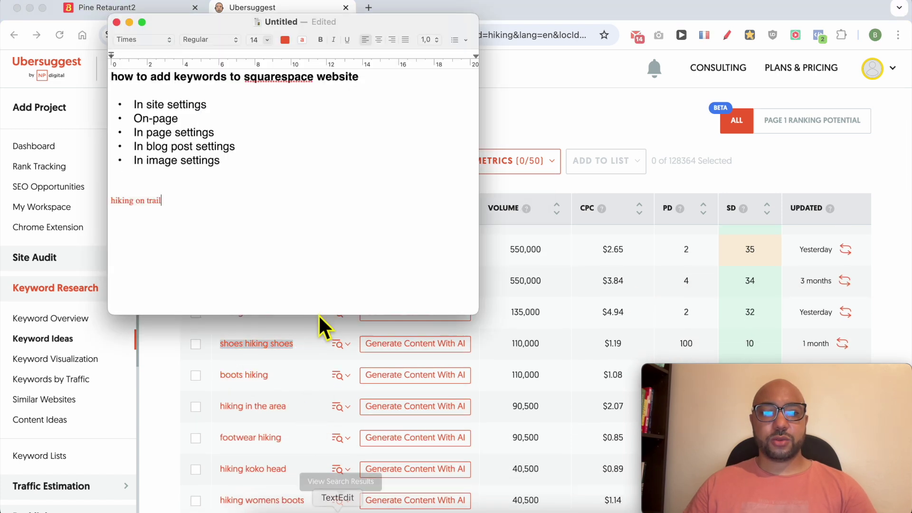
key("super+v")
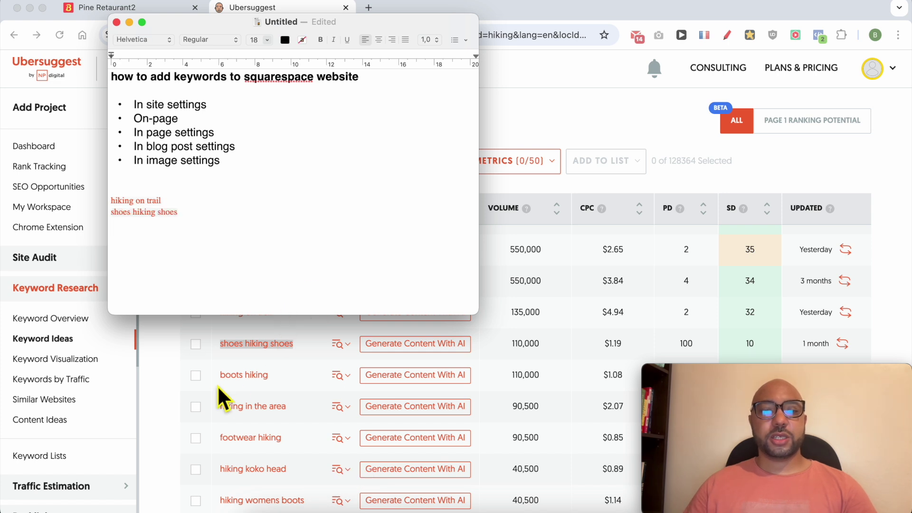
Step: Add 'hiking with trekking pole' as the third keyword line
key("super+Tab")
left_click_drag(219, 438, 304, 444)
scroll(307, 451, "down", 4)
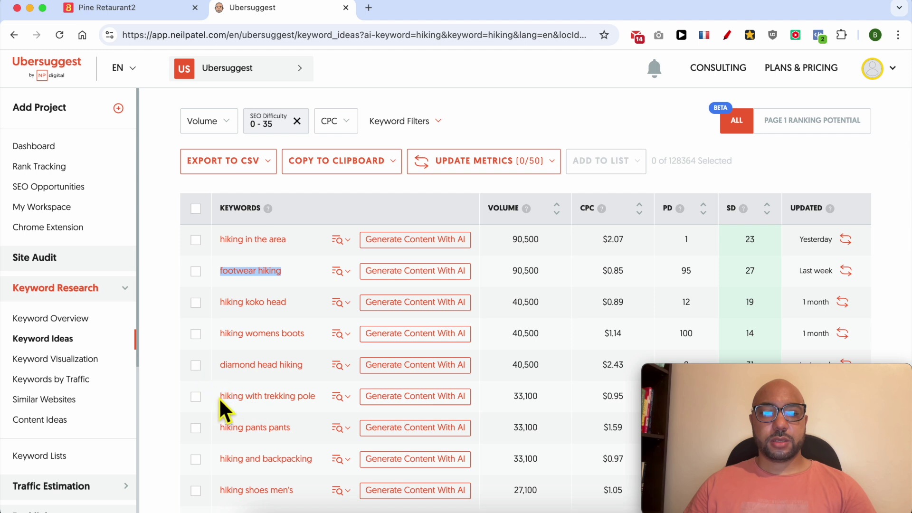
left_click_drag(213, 398, 320, 435)
key("super+c")
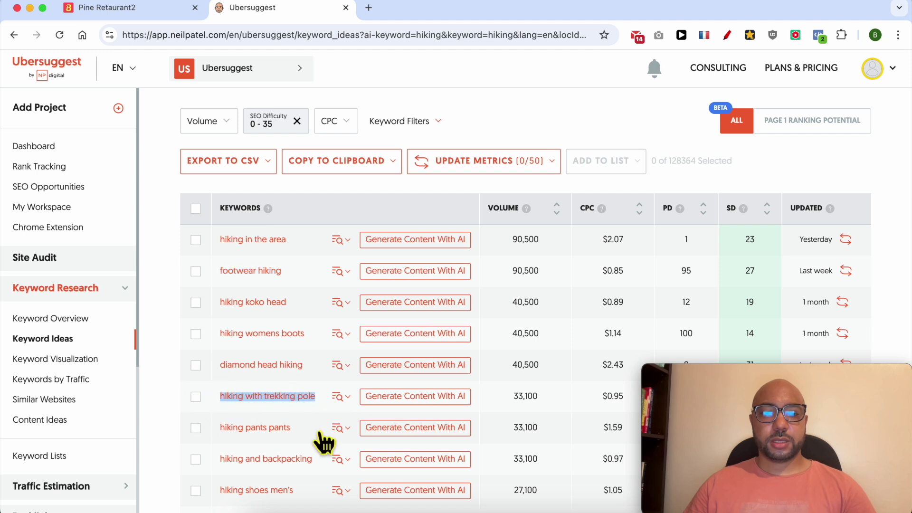
left_click(337, 508)
key("super+v")
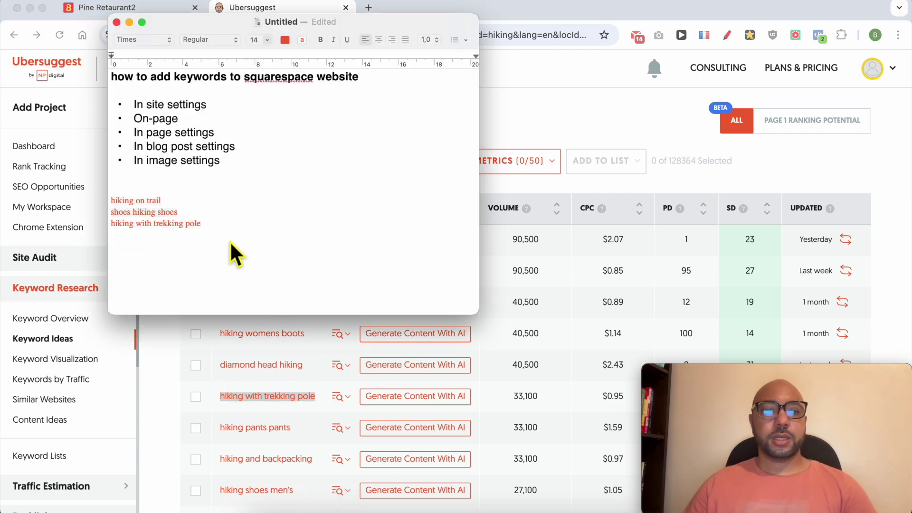
Step: Copy all three keyword lines from the notes
left_click_drag(223, 235, 95, 207)
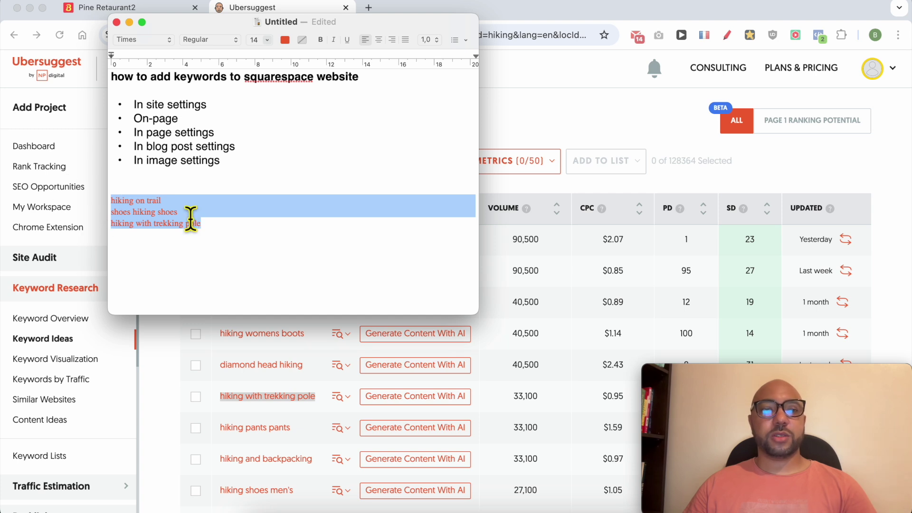
right_click(180, 210)
left_click(189, 283)
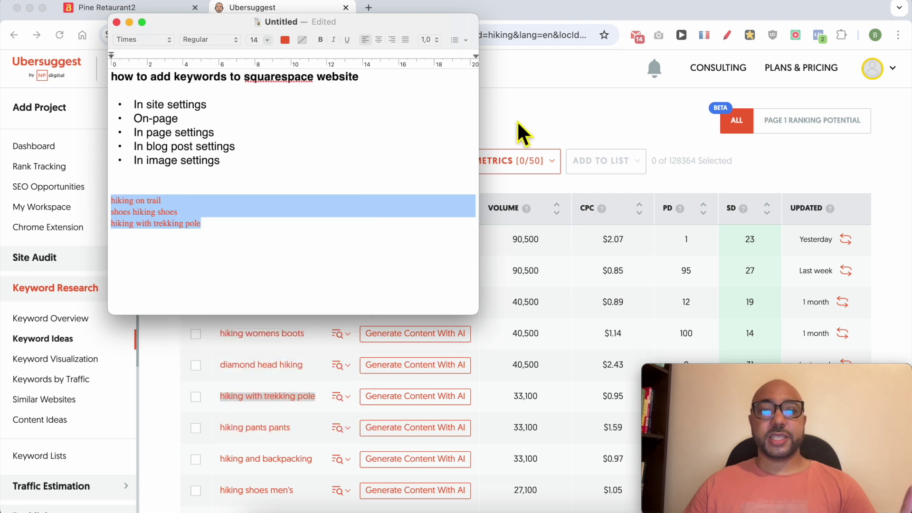
left_click(517, 120)
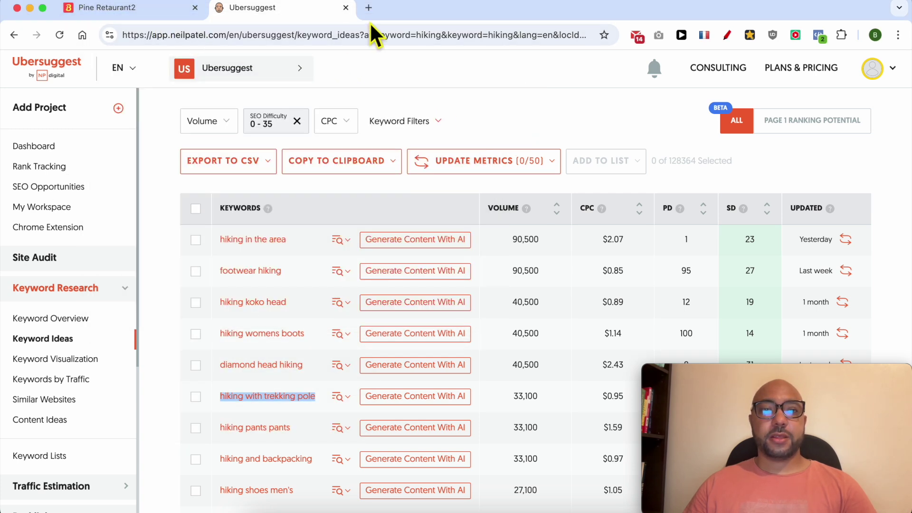
Step: Ask ChatGPT for a hiking site description targeting the three pasted keywords
left_click(369, 8)
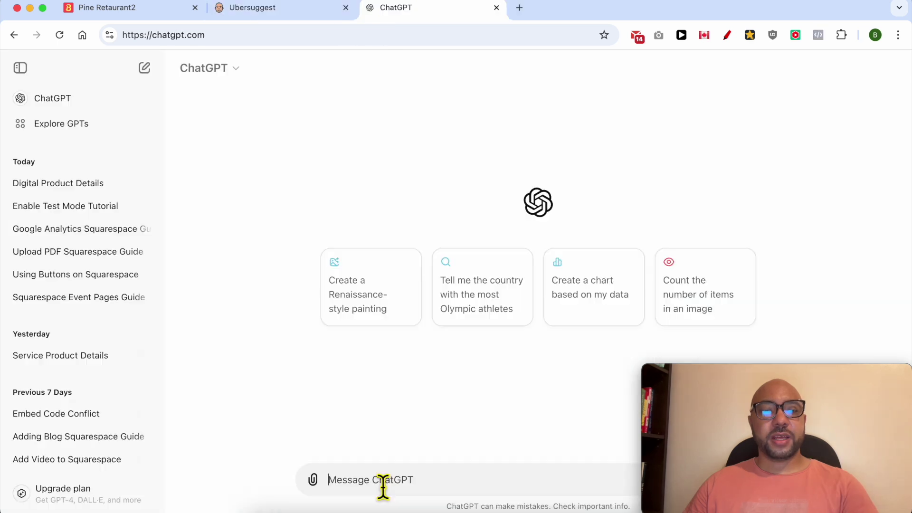
type("for my website BensHiking.com, write me a site description targeting")
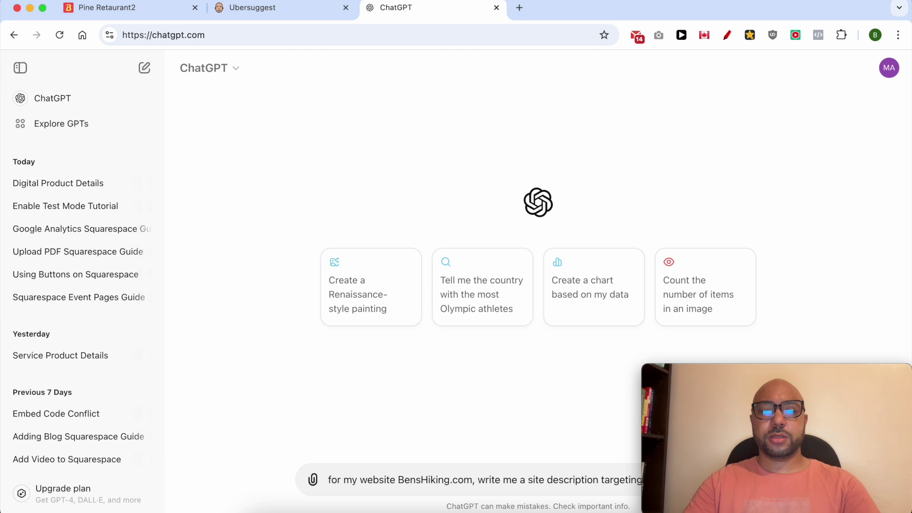
key("shift+Return")
key("super+v")
key("Return")
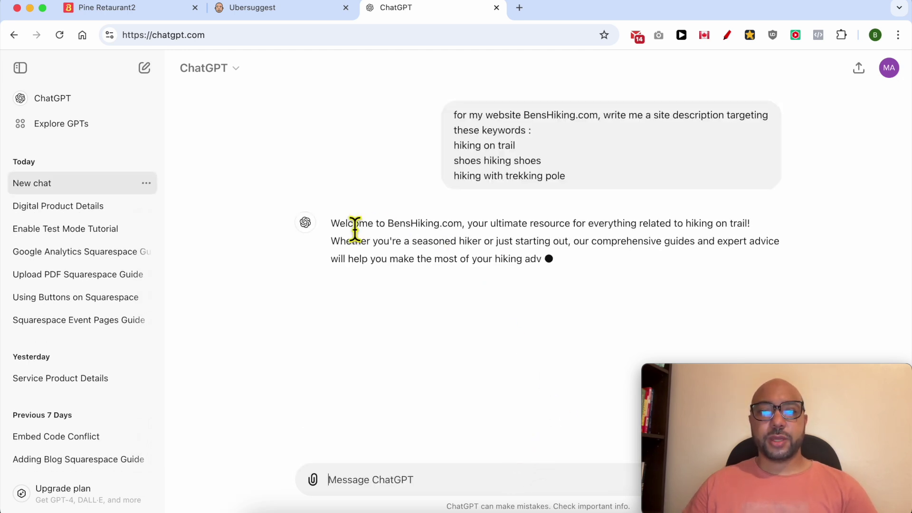
Step: Copy ChatGPT's full BensHiking.com site description reply
triple_click(390, 255)
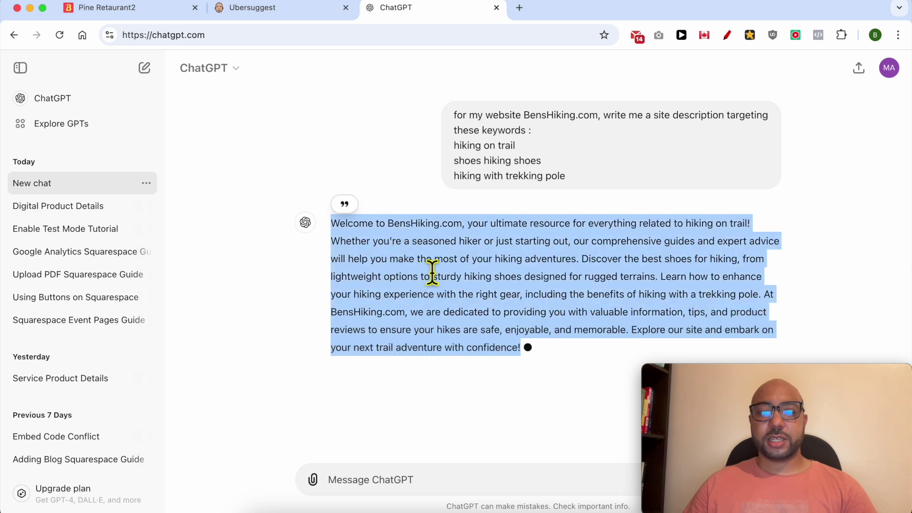
right_click(386, 261)
left_click(407, 266)
right_click(407, 266)
left_click(417, 285)
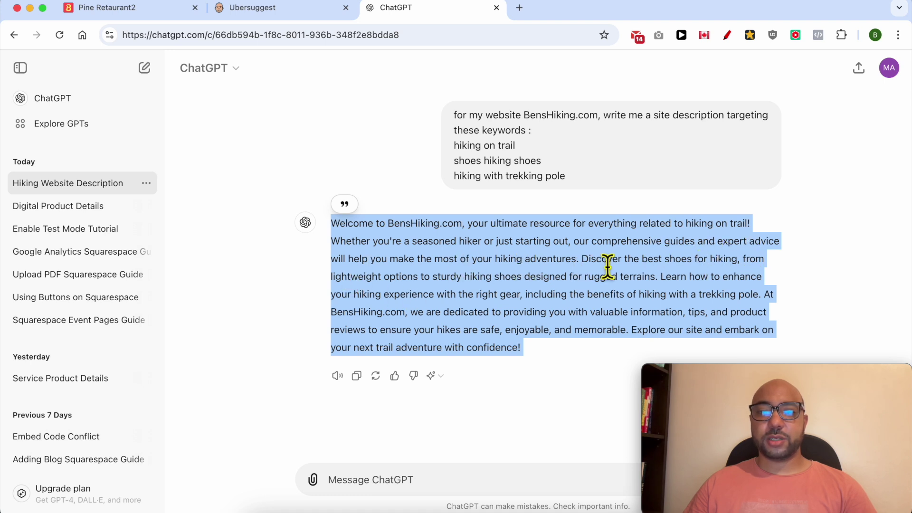
right_click(446, 246)
left_click(465, 278)
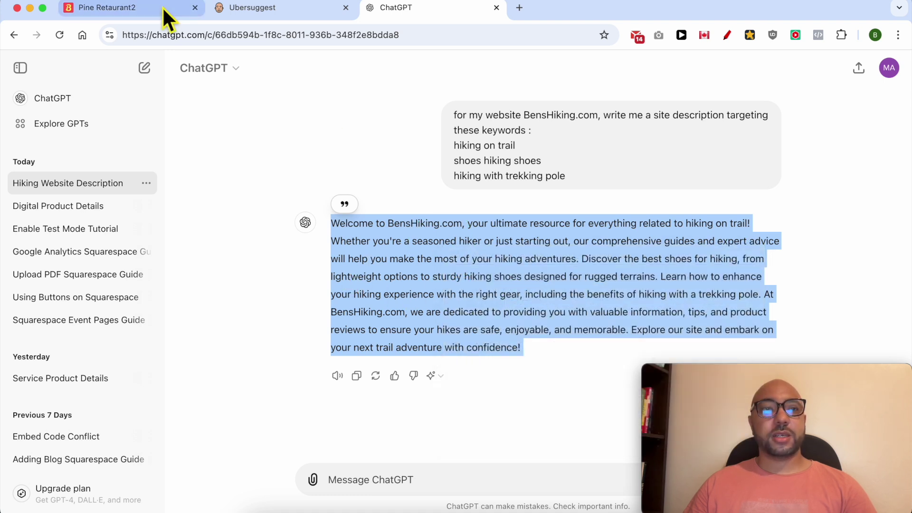
Step: Paste the BensHiking.com text into SEO Site Description, save, and close Settings
left_click(171, 10)
left_click(444, 458)
right_click(444, 456)
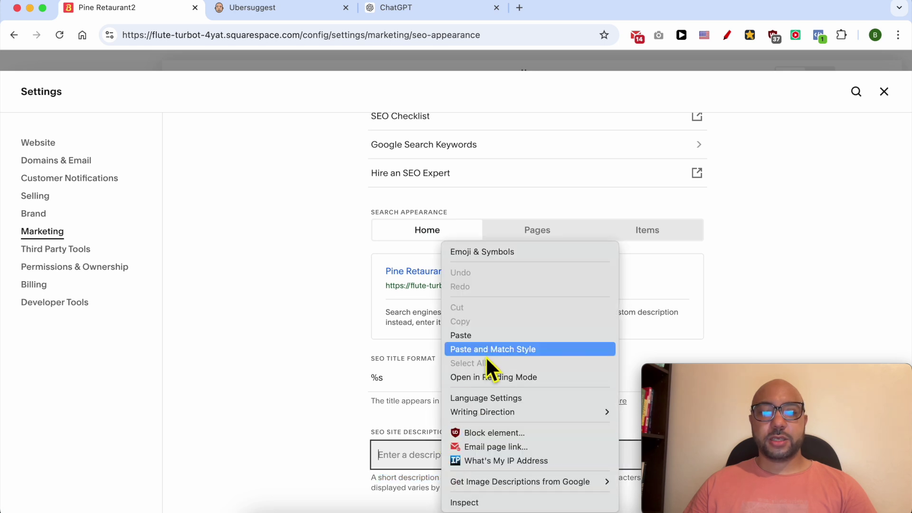
left_click(484, 335)
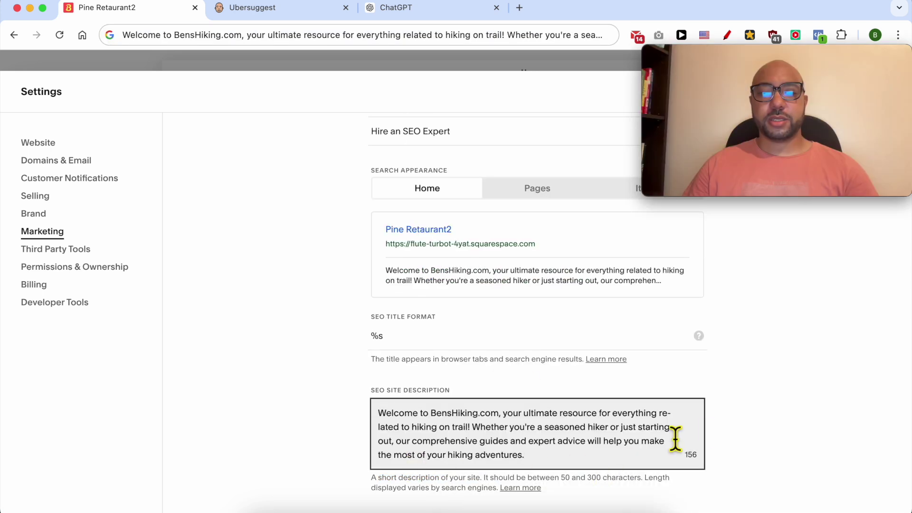
left_click(755, 419)
left_click_drag(767, 54, 774, 326)
left_click(873, 91)
left_click_drag(695, 335, 694, 383)
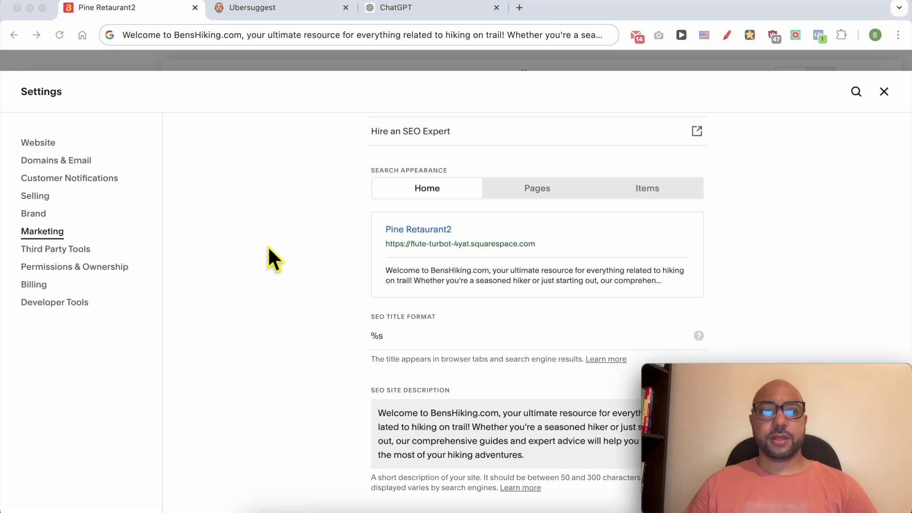
left_click(883, 91)
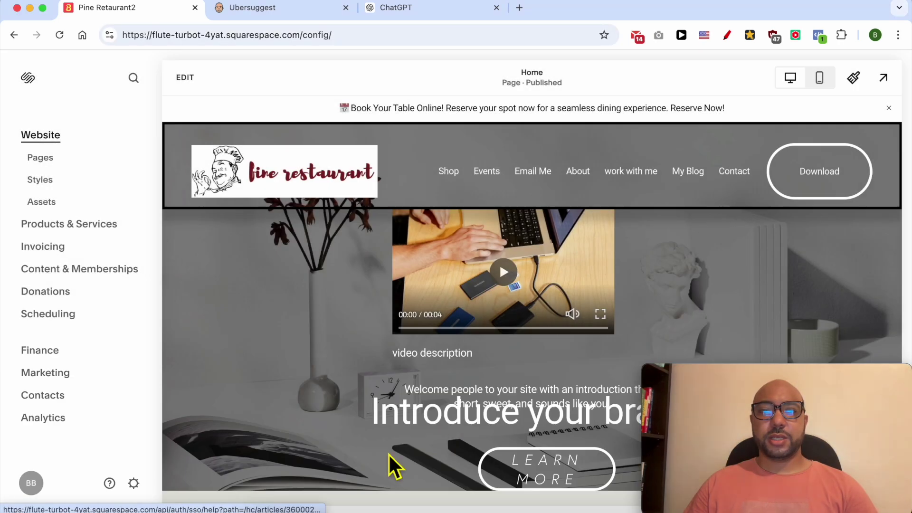
left_click(335, 508)
left_click(193, 108)
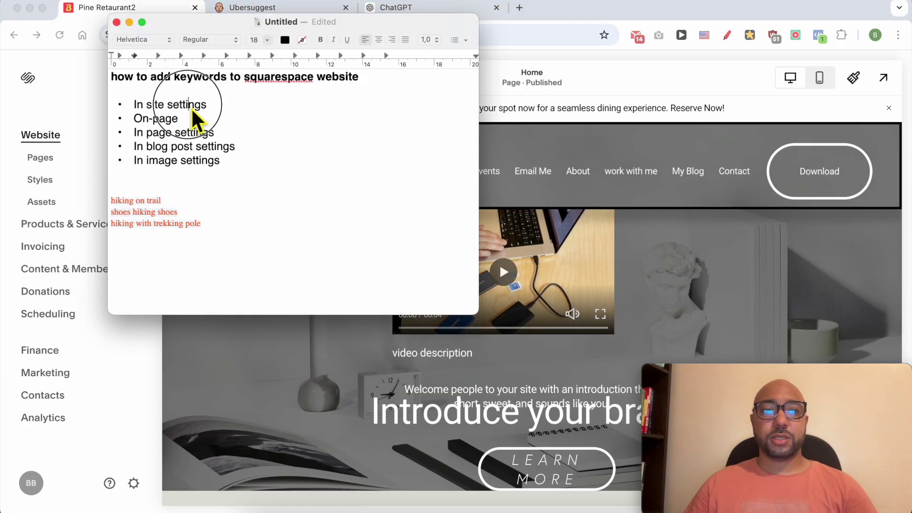
Step: Move to the On-page item in the notes, then show Squarespace's Pages list
triple_click(192, 109)
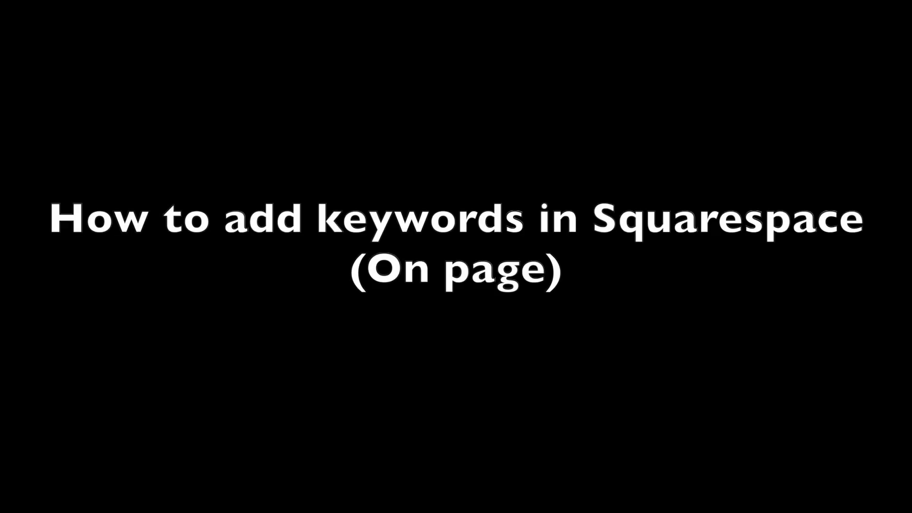
triple_click(172, 120)
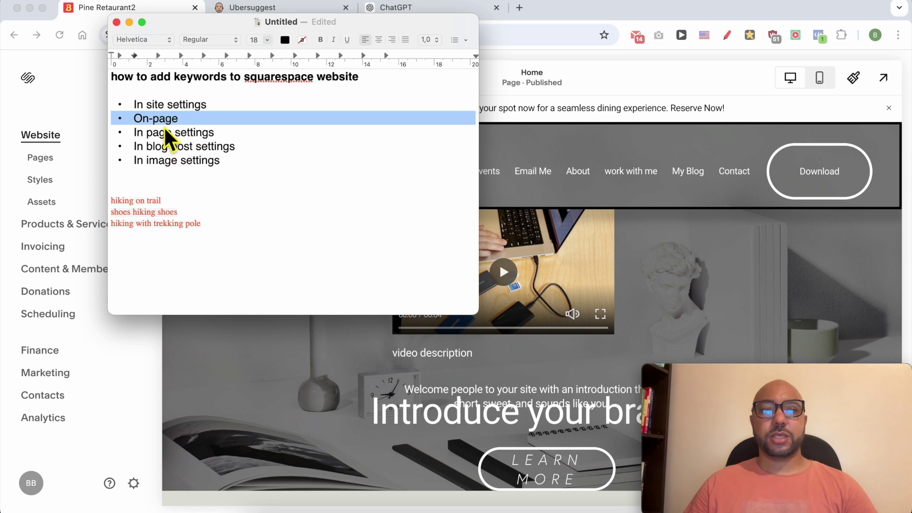
left_click(237, 327)
left_click(42, 158)
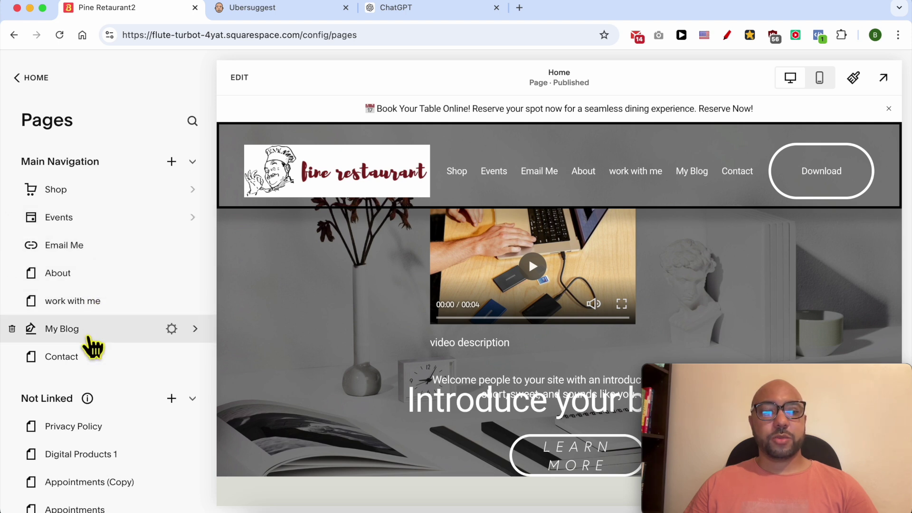
Step: Open the 'how to do something' post under My Blog for editing
left_click(94, 325)
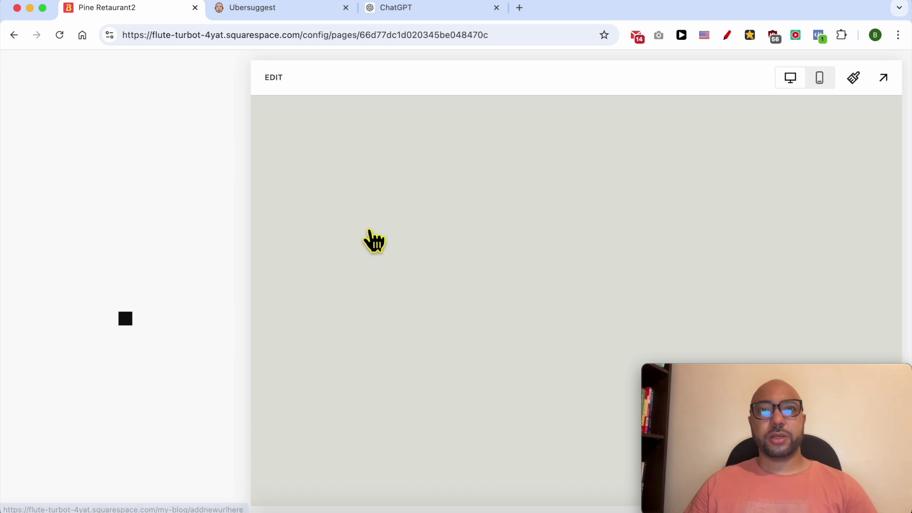
left_click(104, 232)
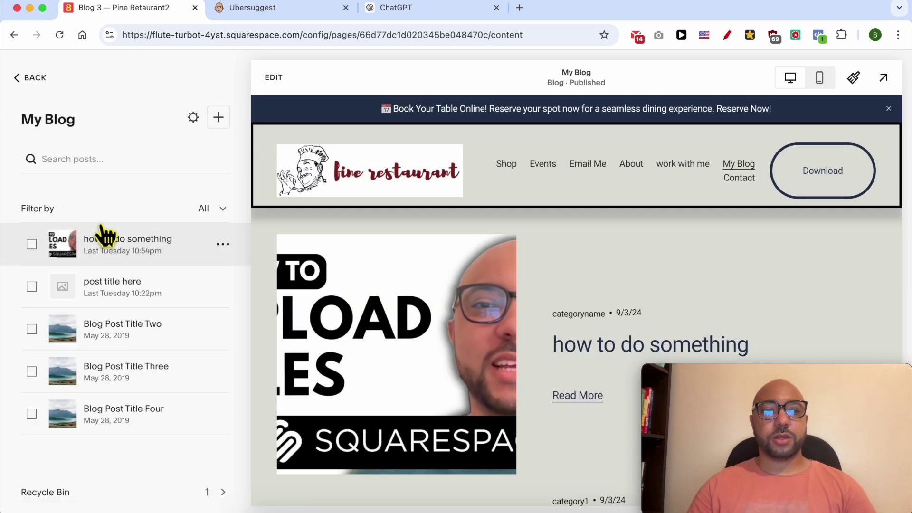
left_click(128, 255)
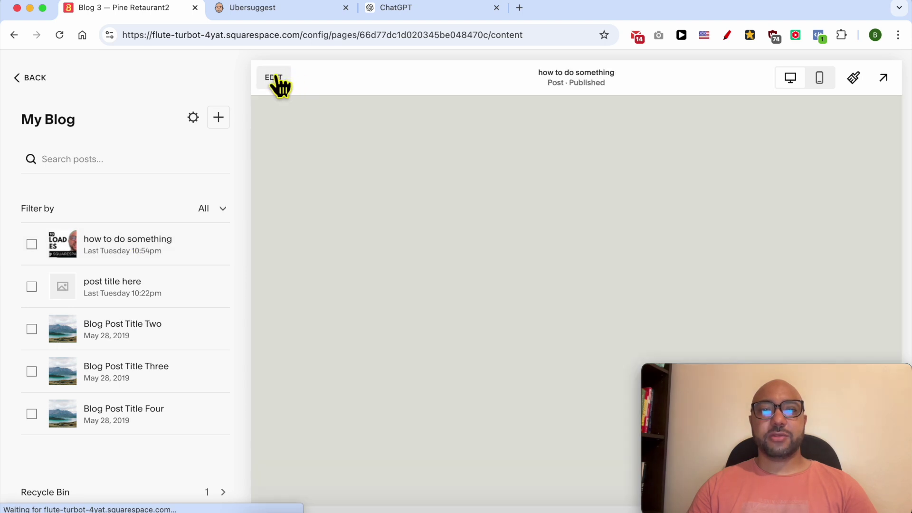
left_click(275, 77)
key("ctrl+Tab")
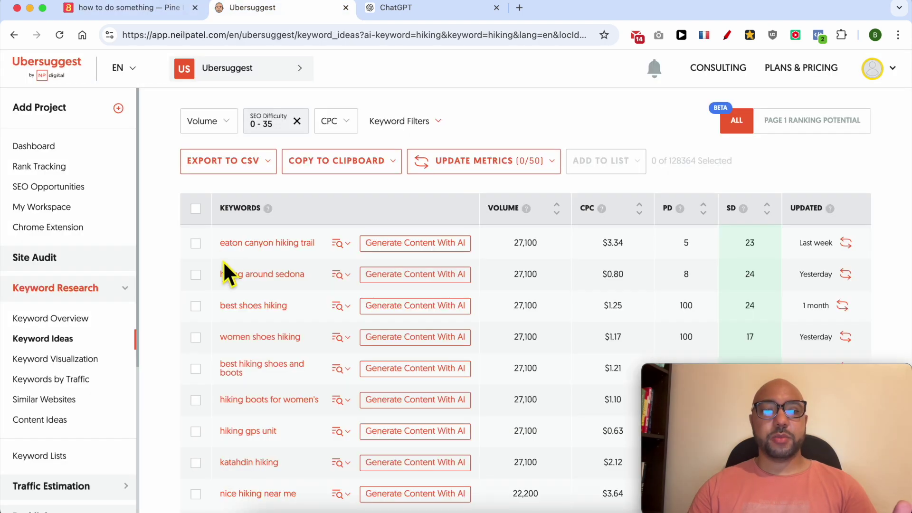
Step: Have ChatGPT write a short blog post targeting 'best shoes hiking' and select its title
triple_click(220, 307)
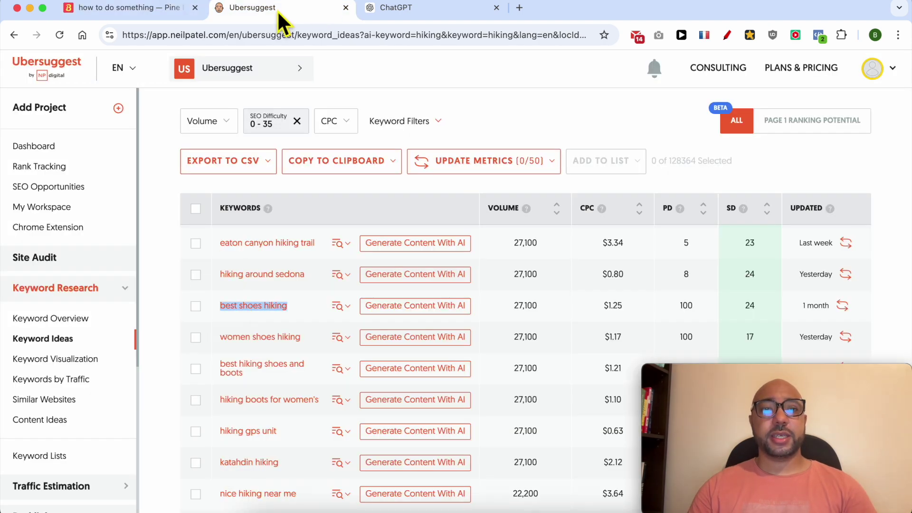
left_click(372, 11)
left_click(366, 479)
type("w")
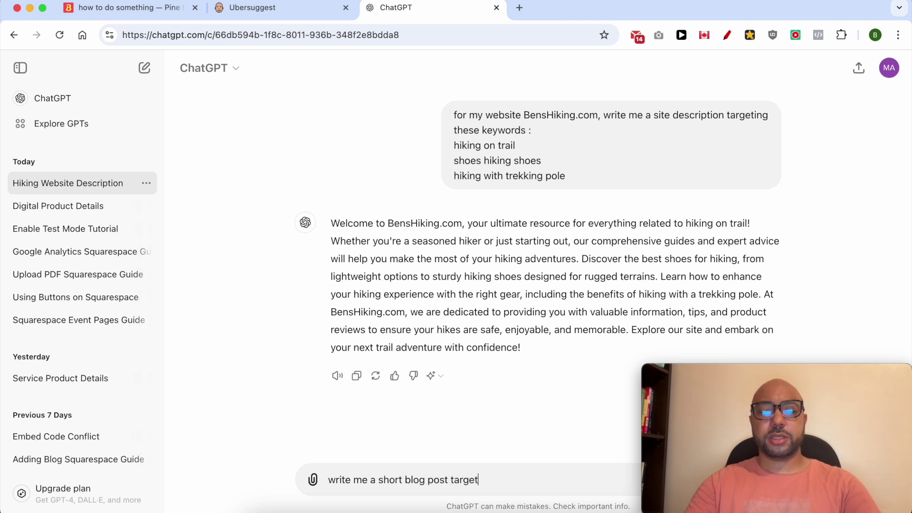
type("best shoes hiking")
key("Return")
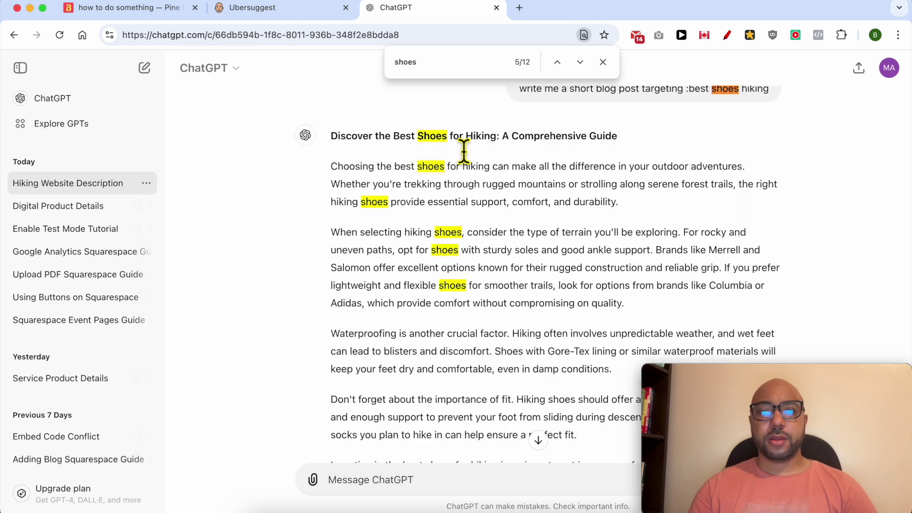
triple_click(463, 150)
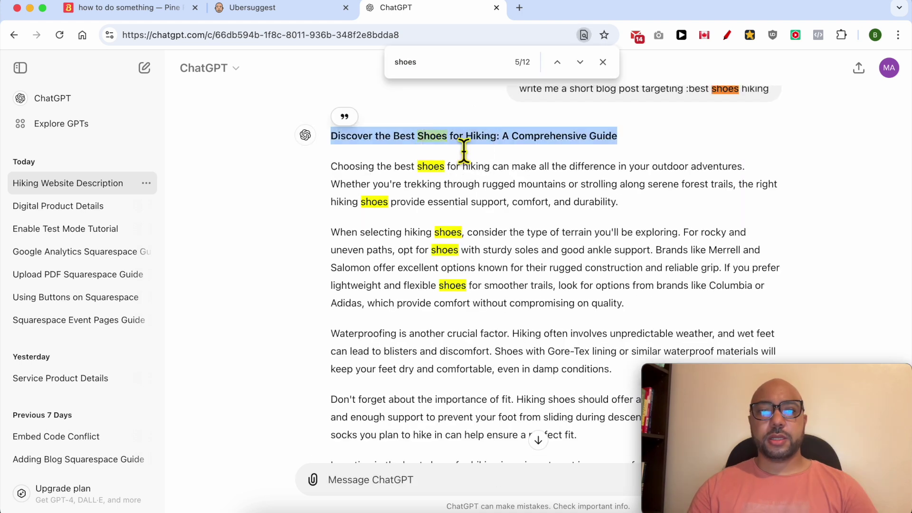
left_click(90, 7)
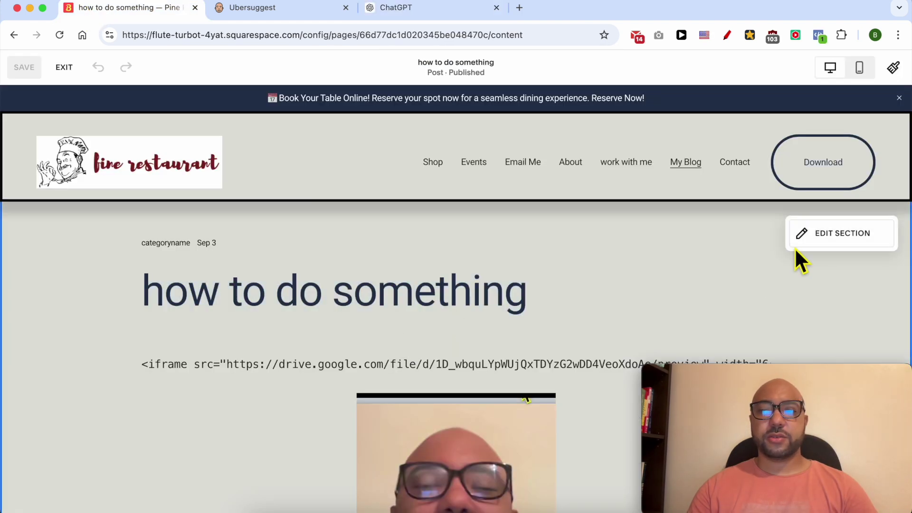
Step: Paste ChatGPT's headline as the post title and select ChatGPT's five hiking-shoe paragraphs
triple_click(421, 305)
key("ctrl+v")
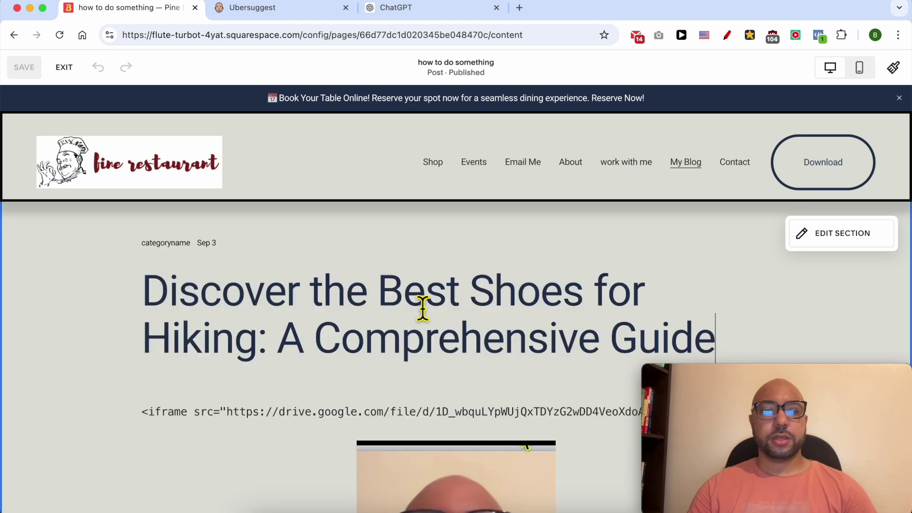
left_click(401, 9)
triple_click(391, 177)
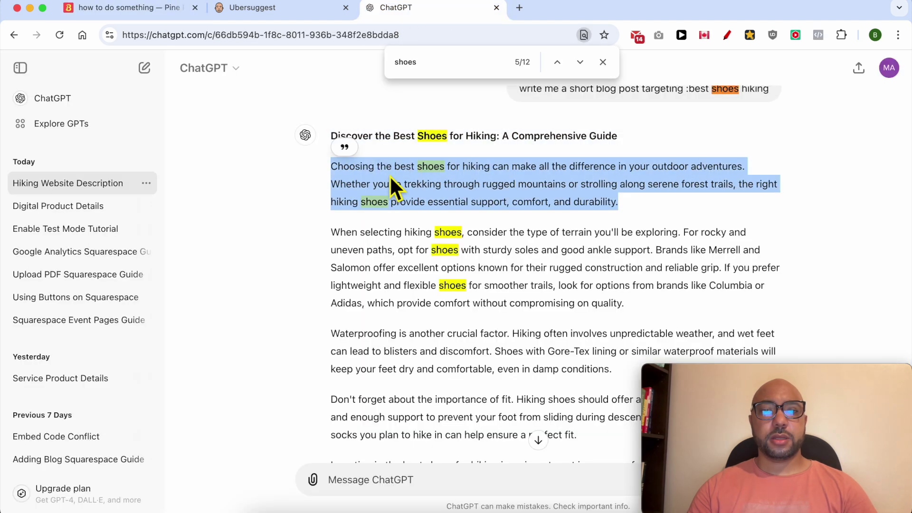
scroll(391, 177, "down", 3)
left_click(418, 383, "shift")
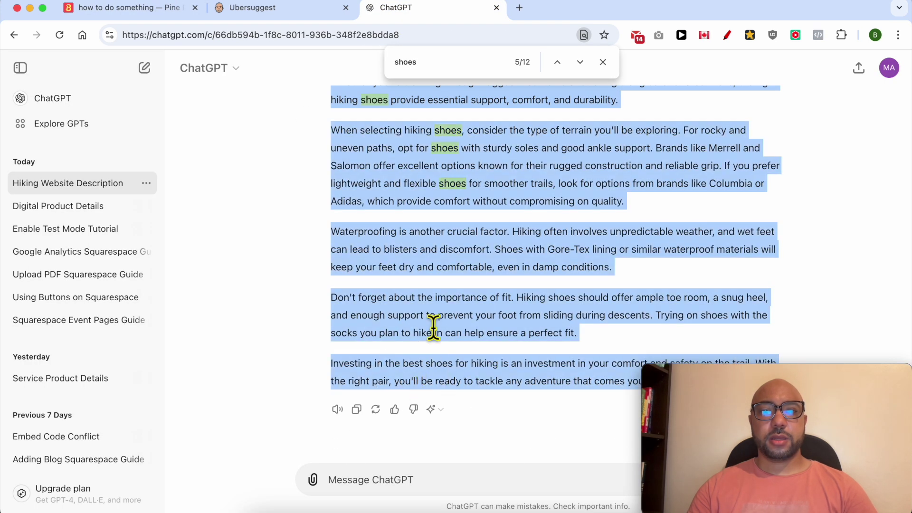
left_click(451, 76)
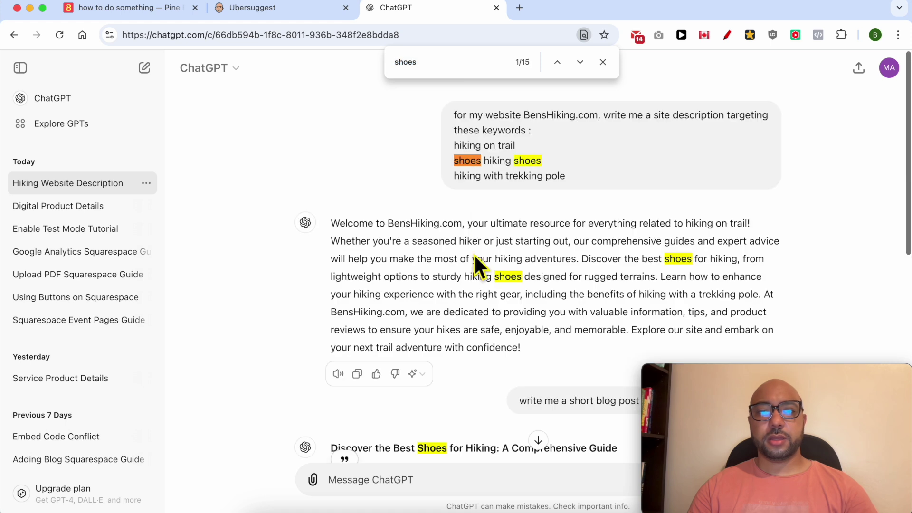
scroll(474, 253, "down", 10)
triple_click(492, 380)
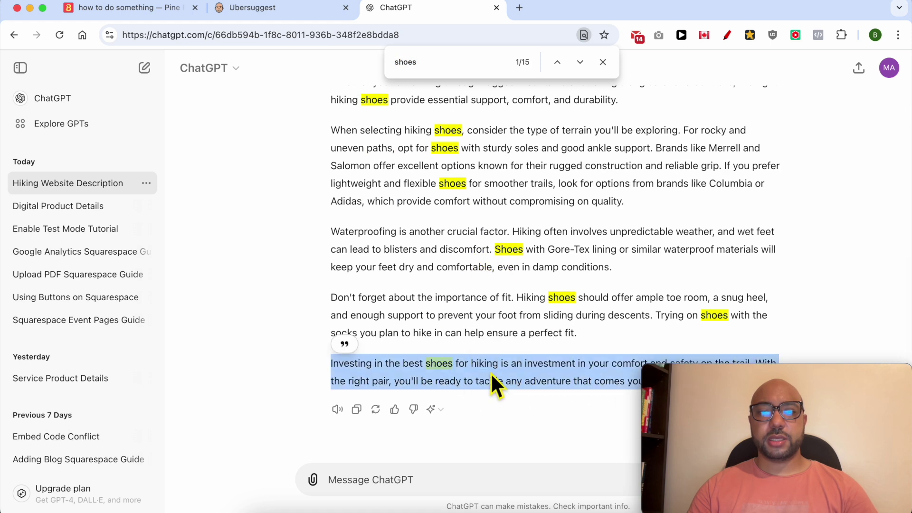
scroll(494, 378, "up", 3)
left_click(494, 189, "shift")
key("super+c")
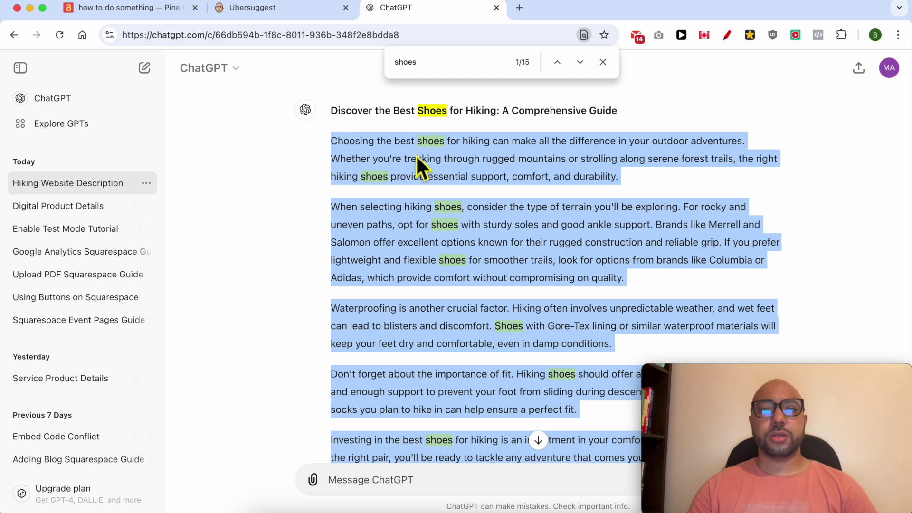
Step: Delete the embedded iframe video block under the post title
left_click(135, 5)
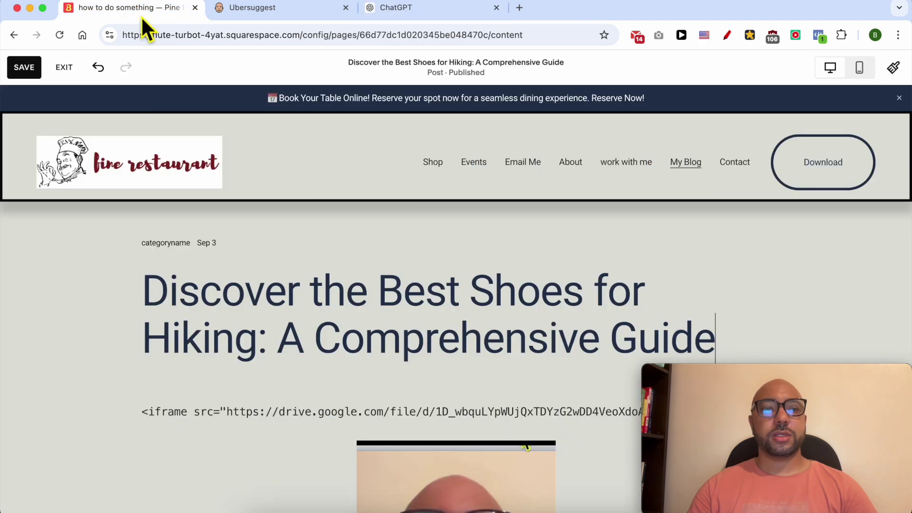
left_click(421, 415)
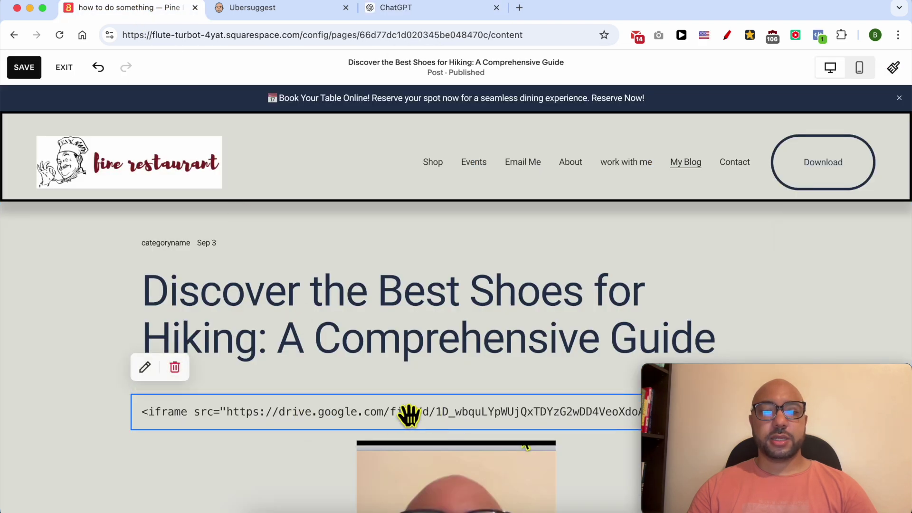
left_click(409, 418)
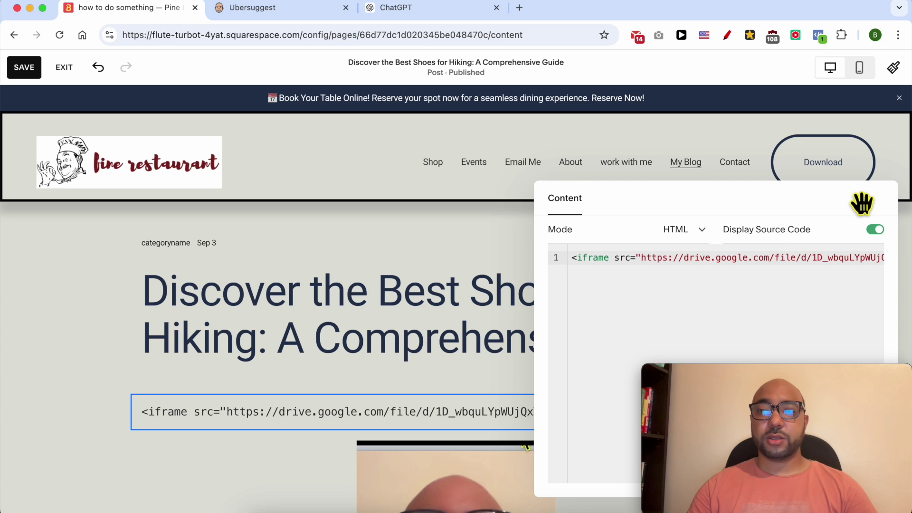
left_click(355, 408)
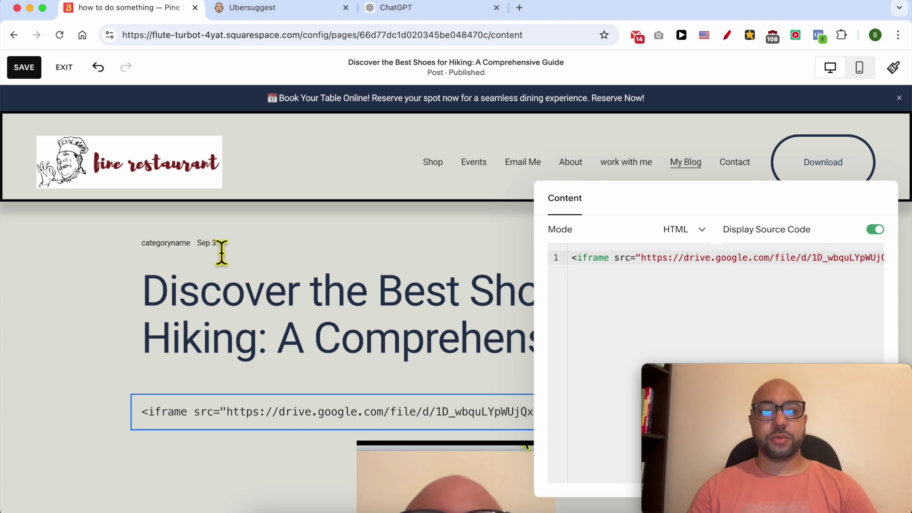
scroll(506, 284, "down", 5)
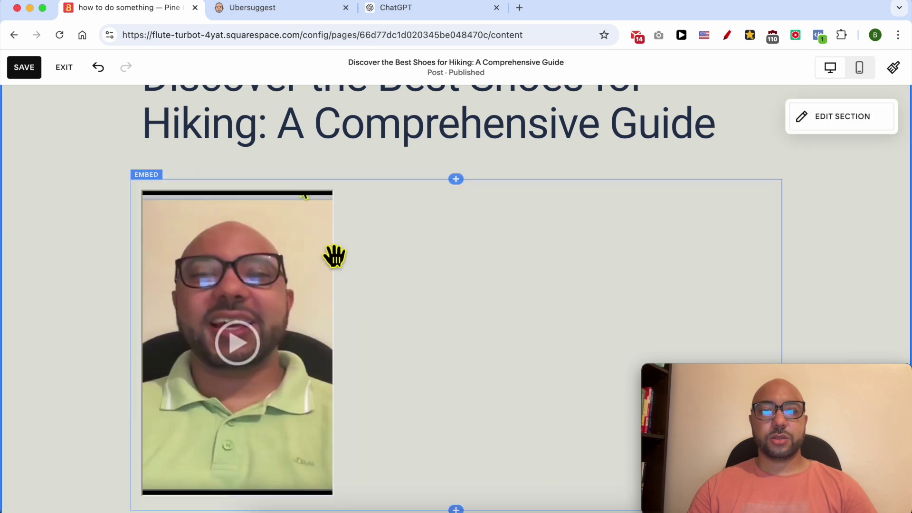
left_click(174, 153)
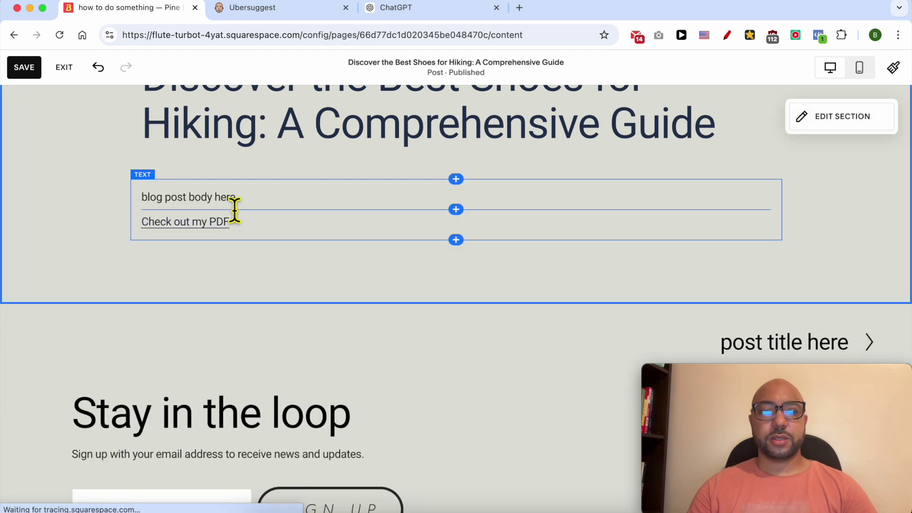
Step: Paste the hiking-shoe paragraphs over 'blog post body here', then save and exit the editor
left_click(234, 208)
triple_click(234, 207)
key("super+v")
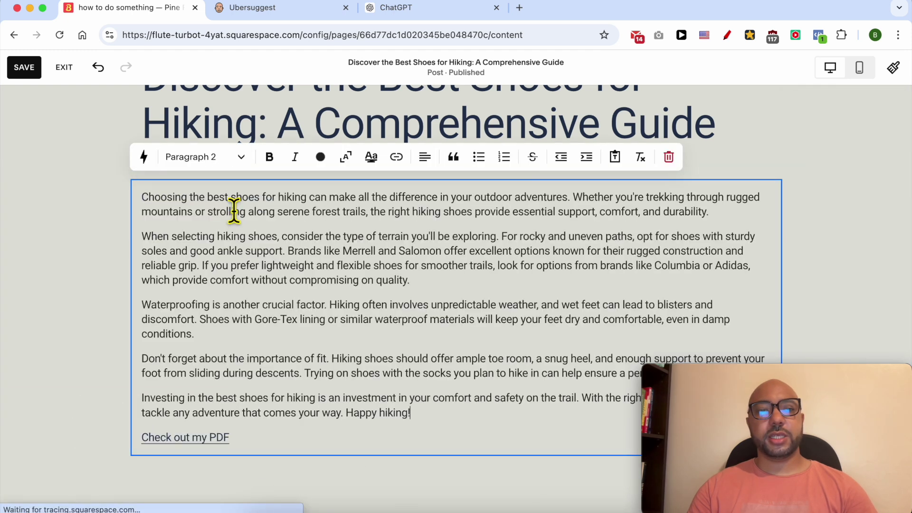
scroll(451, 311, "up", 3)
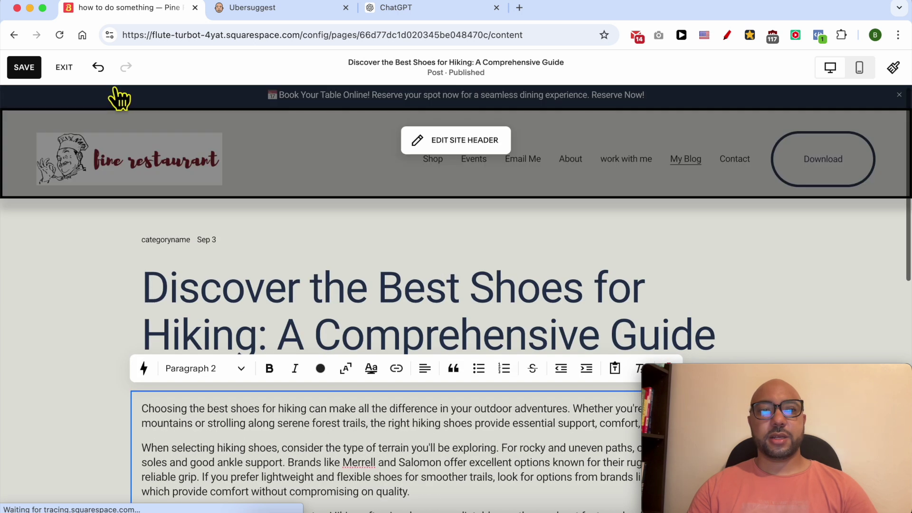
left_click(24, 68)
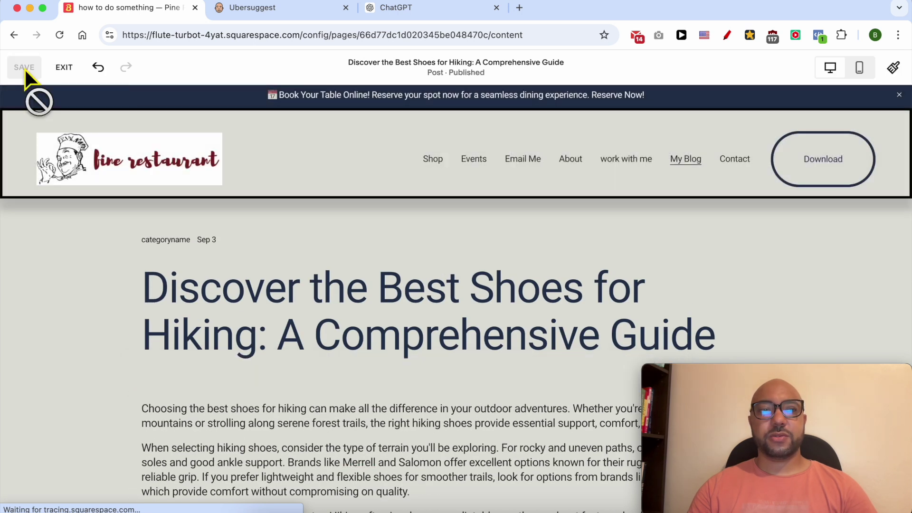
left_click(64, 68)
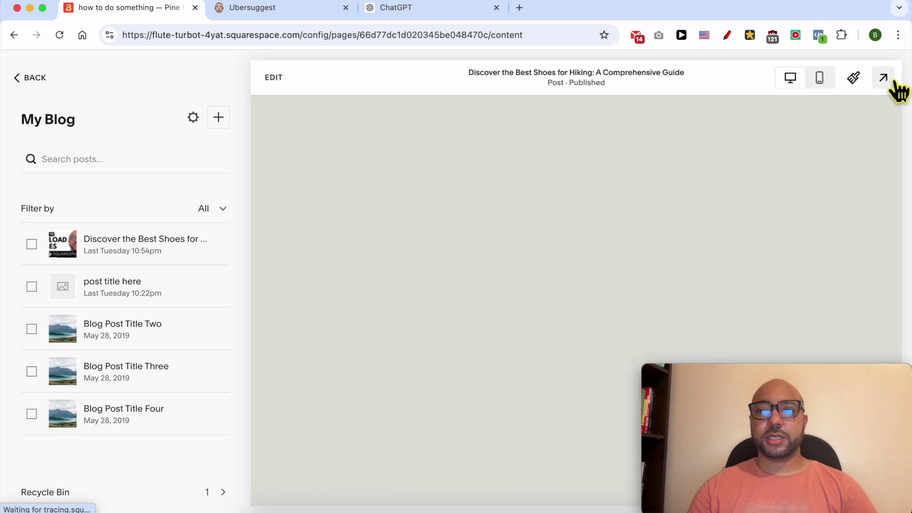
Step: In the post's full live view, search for 'shoes' (12 matches) and 'hiking' (10 matches)
left_click(884, 78)
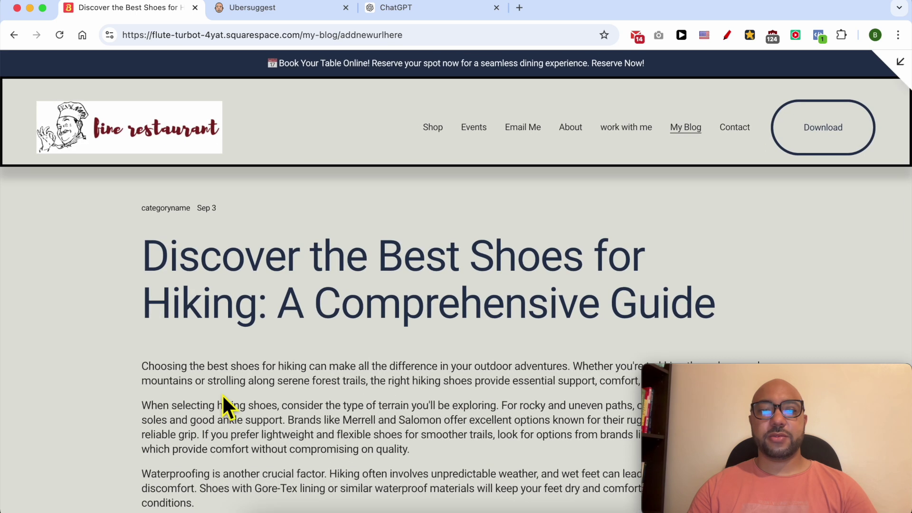
key("super+f")
type("shoes")
key("BackSpace")
type("s")
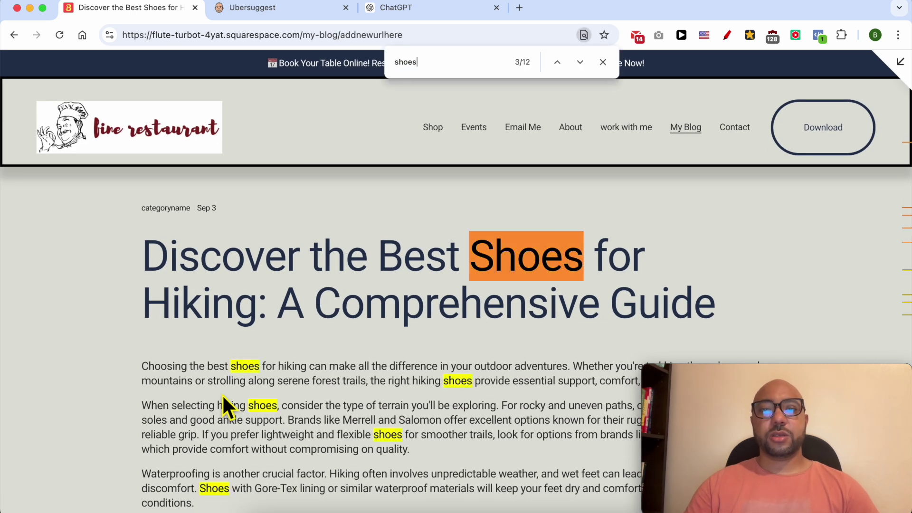
scroll(222, 394, "down", 5)
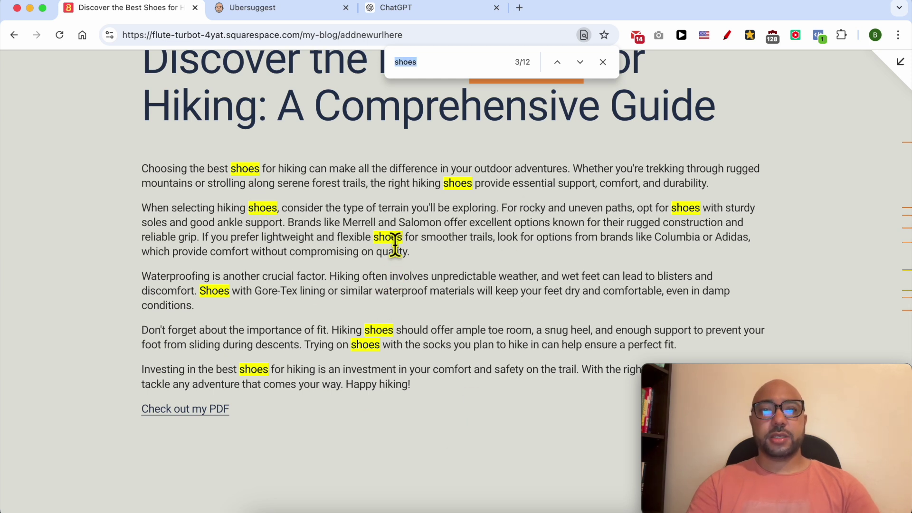
type("hiking")
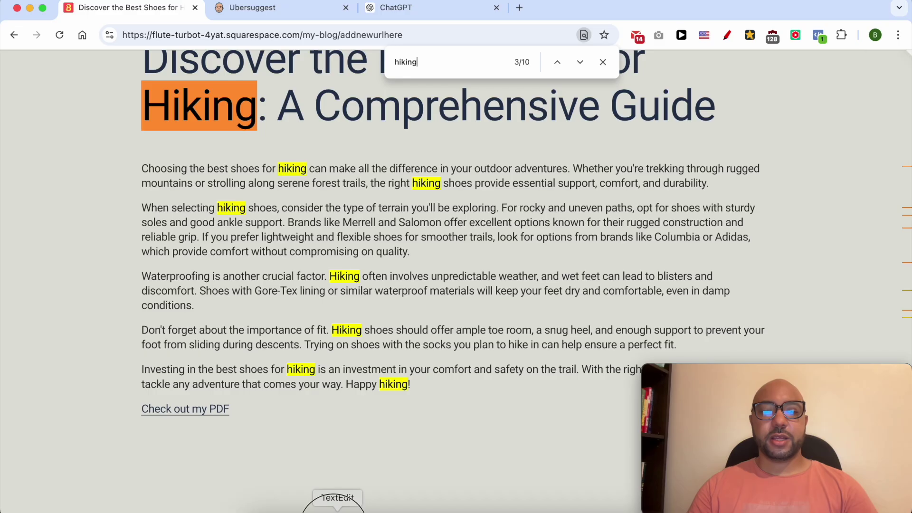
Step: Check the 'In page settings' keyword note, then return from live view to the site editor
key("super+Tab")
triple_click(192, 132)
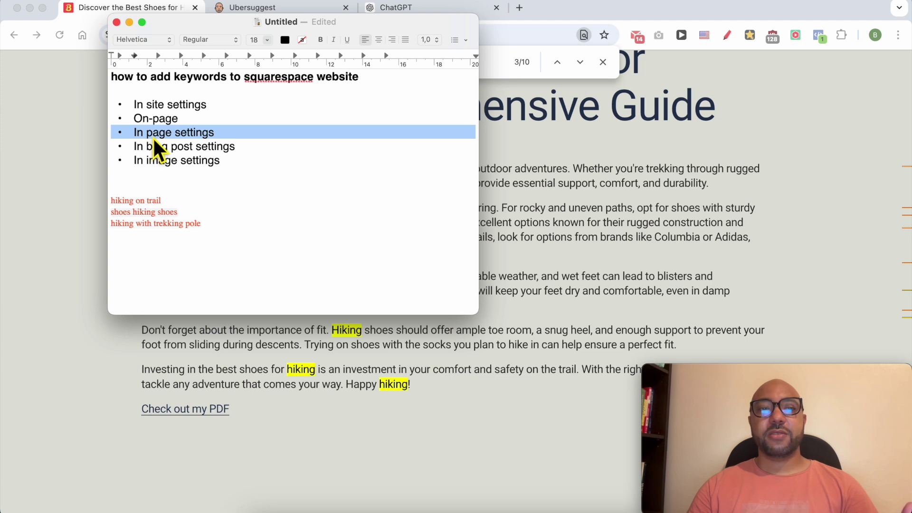
left_click(543, 246)
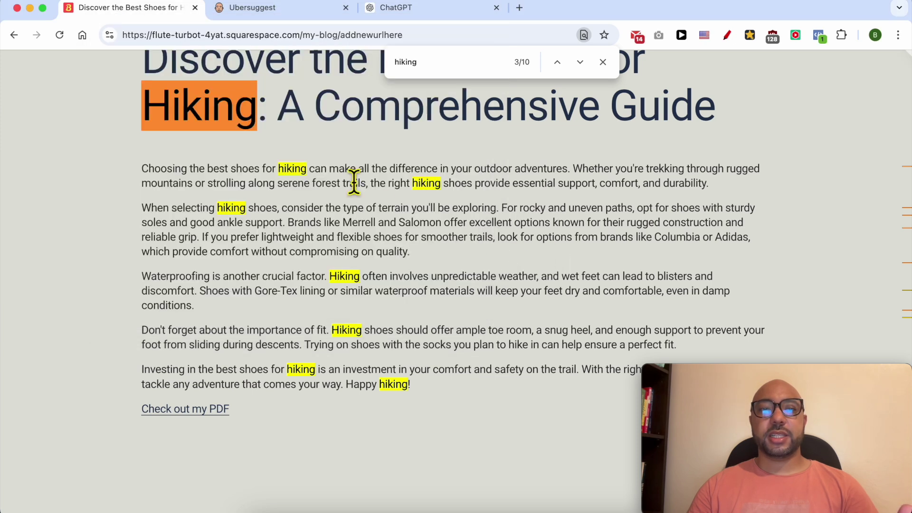
scroll(361, 183, "up", 5)
left_click(899, 62)
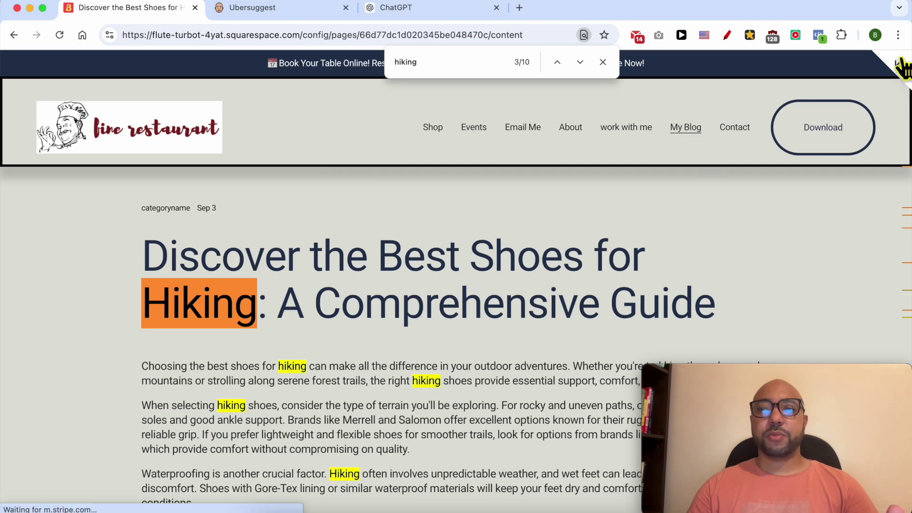
Step: Open the hiking-shoes post's Blog Post Settings to its empty SEO title and description fields
left_click(221, 244)
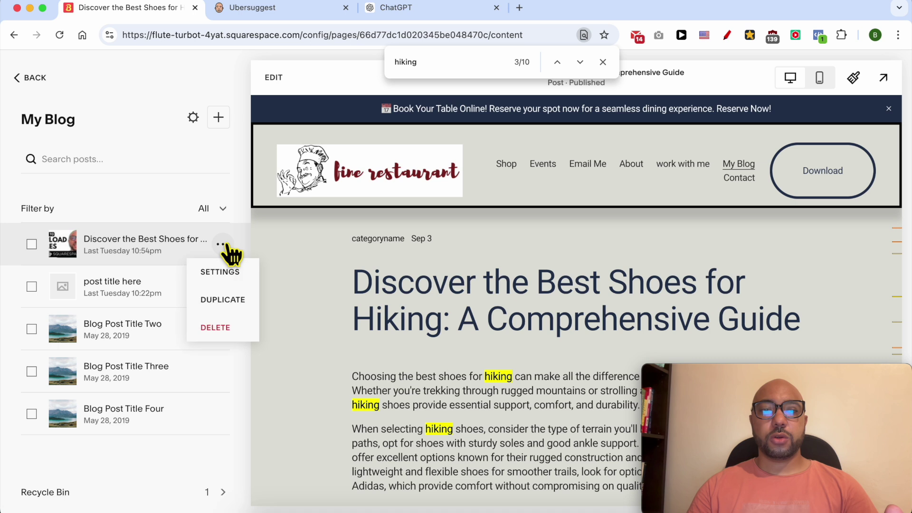
left_click(234, 273)
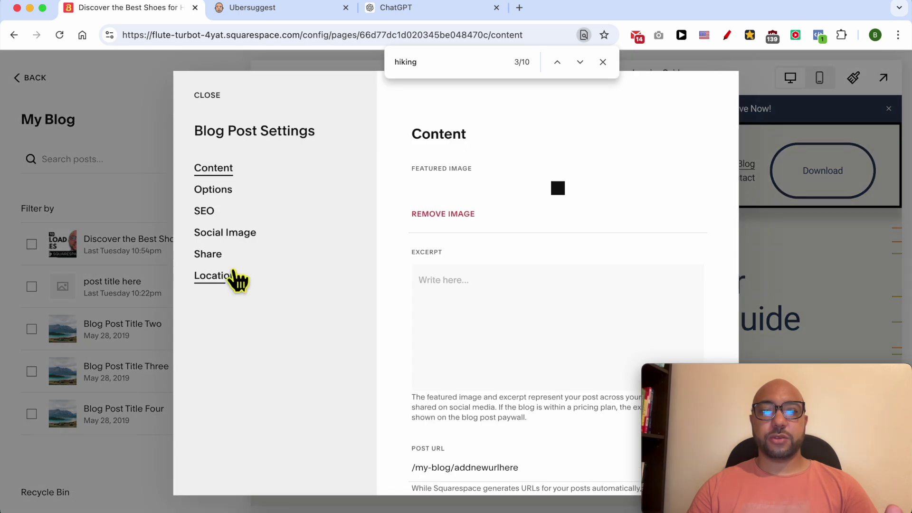
left_click(207, 211)
scroll(490, 293, "down", 2)
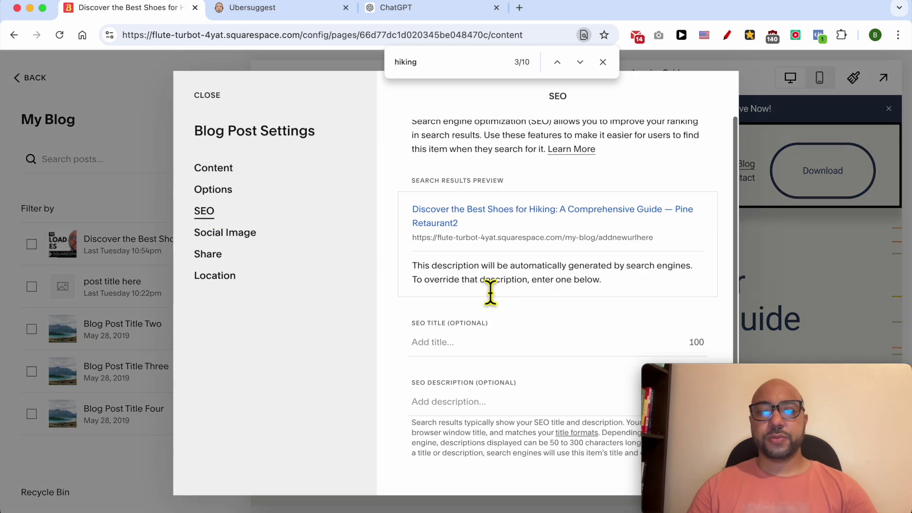
triple_click(441, 324)
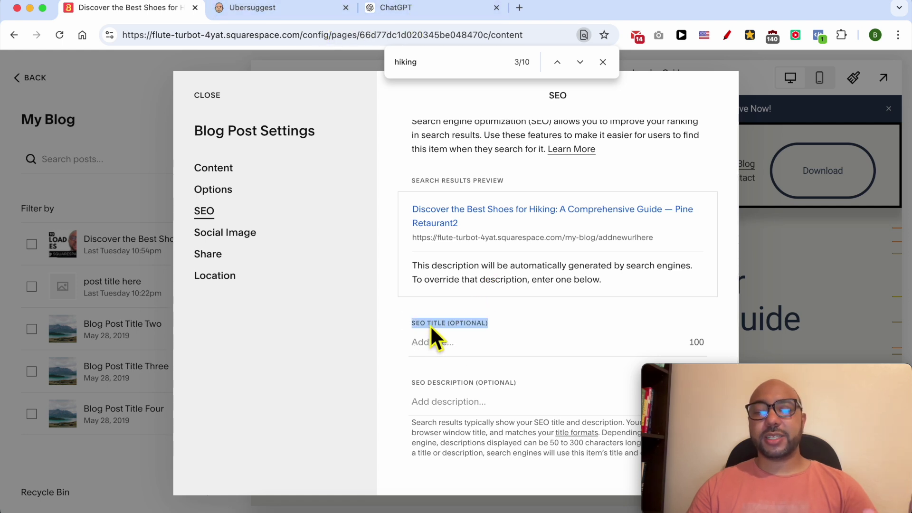
left_click(435, 12)
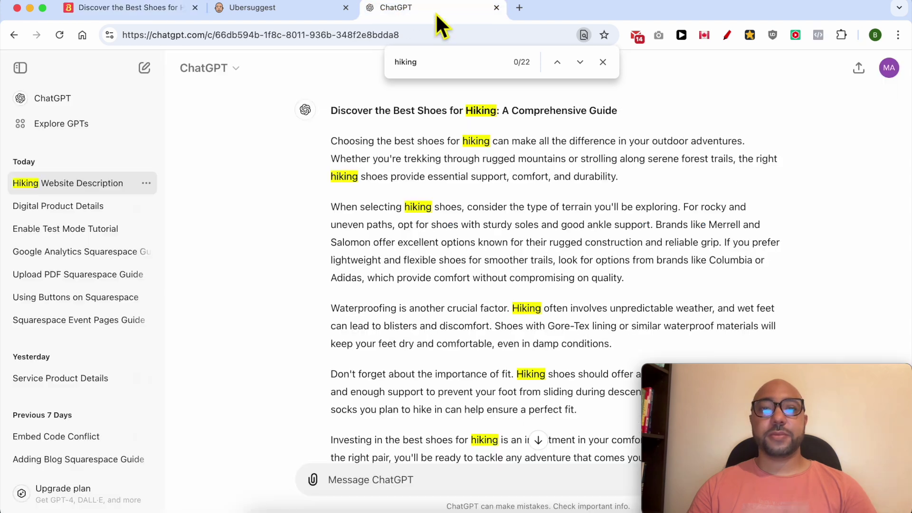
Step: Ask ChatGPT to write an SEO-optimised title and description for the hiking-shoes post
scroll(406, 201, "up", 1)
scroll(404, 333, "down", 3)
left_click(402, 478)
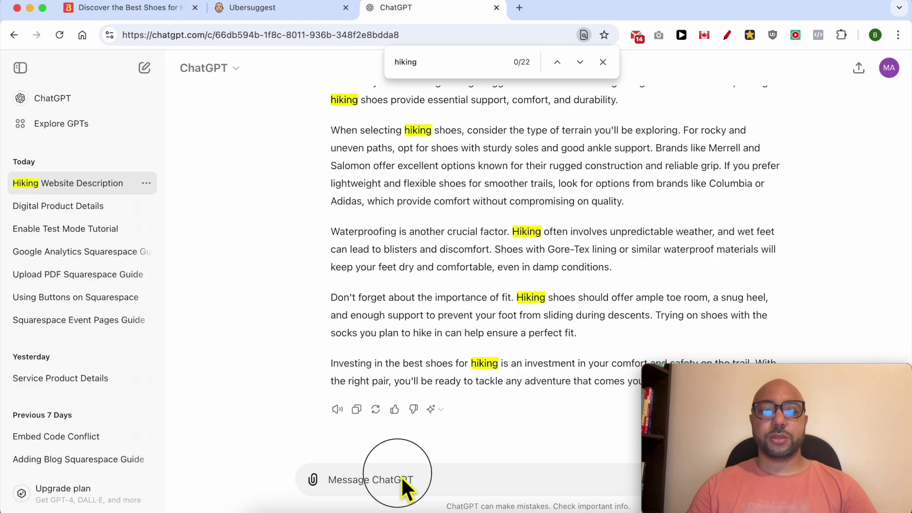
type("write me an SEO optimised title and description for the same keywor")
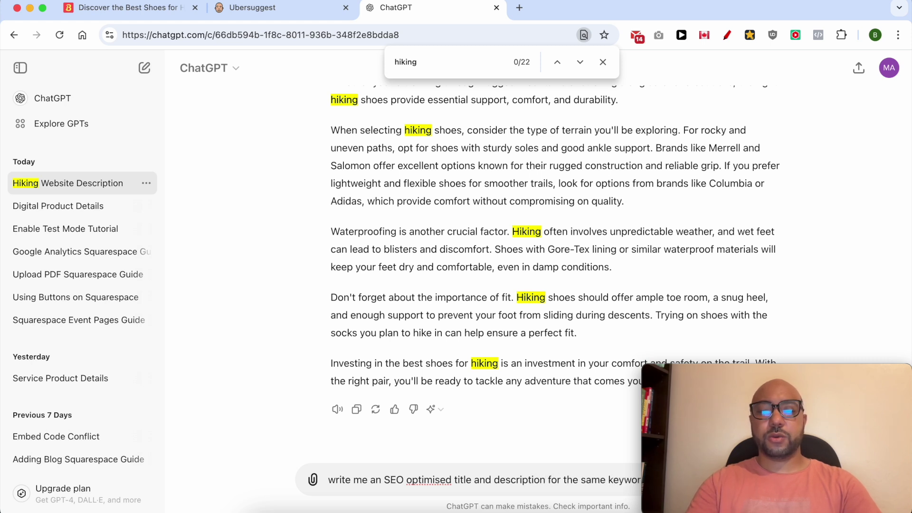
key("Return")
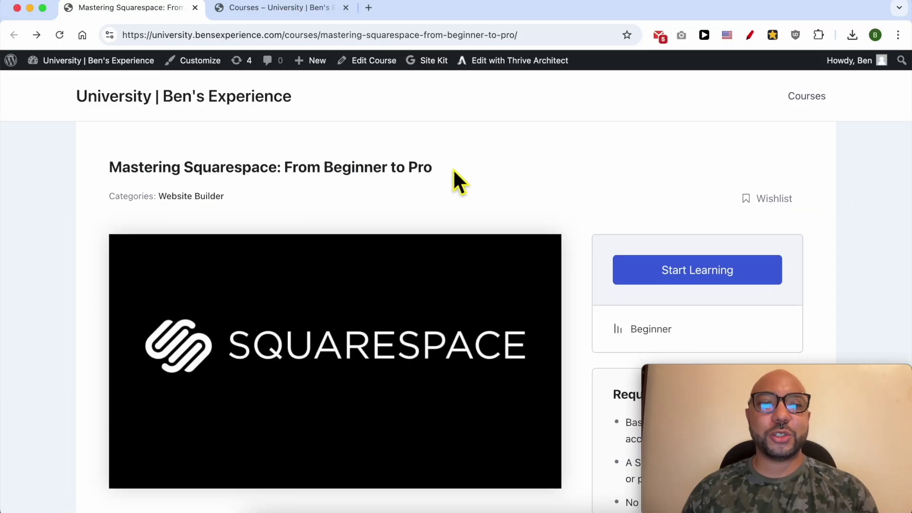
Step: Highlight the site title and the Mastering Squarespace course heading, then scroll to Course Content
triple_click(331, 96)
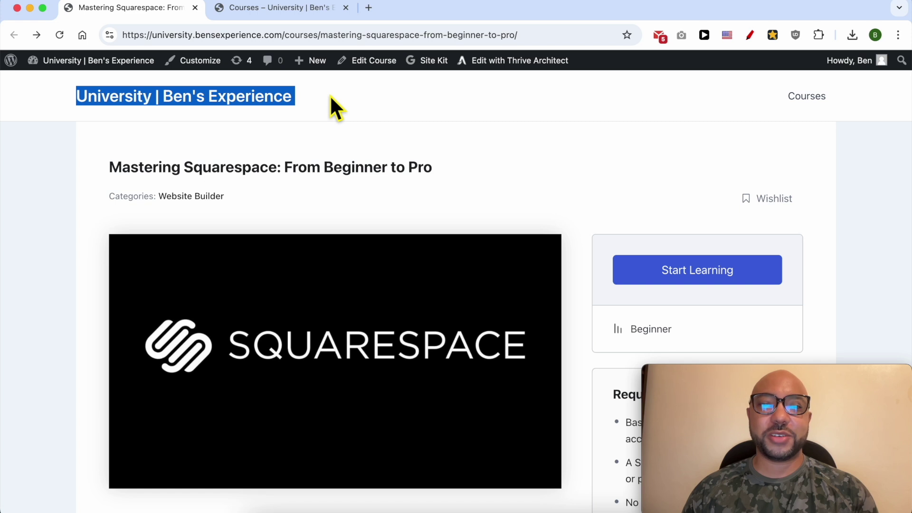
triple_click(451, 166)
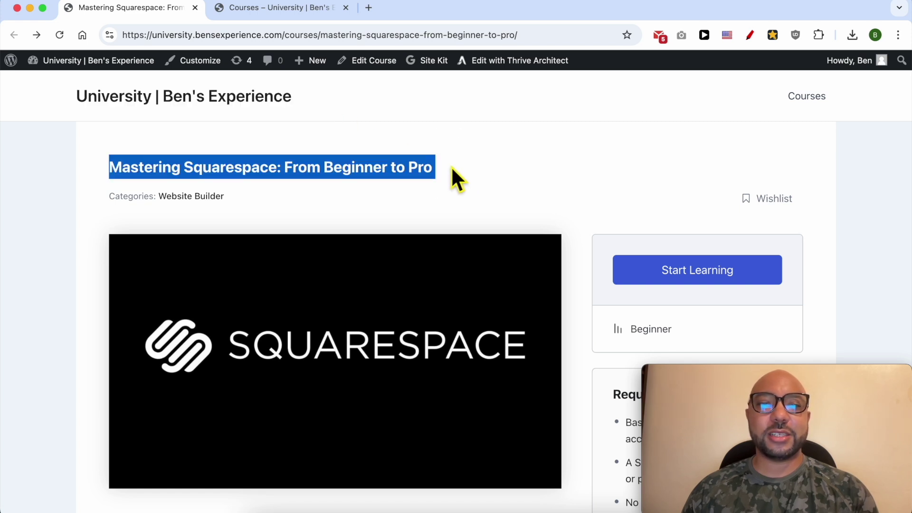
left_click(451, 167)
scroll(527, 187, "down", 5)
scroll(391, 317, "down", 3)
scroll(391, 316, "down", 5)
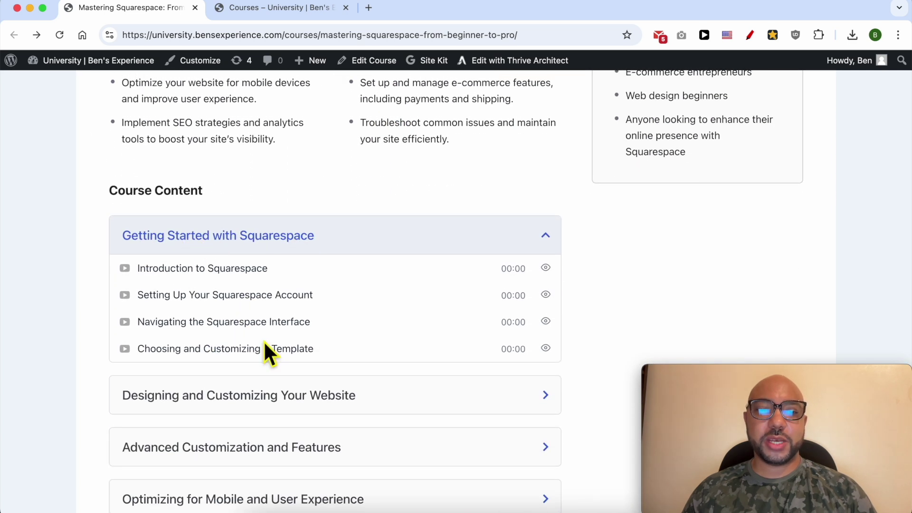
scroll(278, 313, "down", 3)
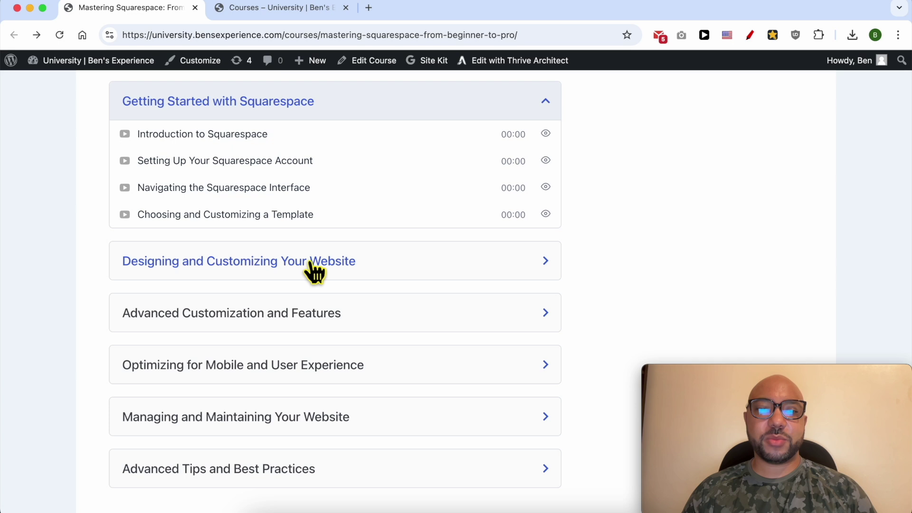
Step: Expand the five lesson sections, from Designing and Customizing Your Website to Advanced Tips and Best Practices
left_click(326, 269)
left_click(294, 363)
scroll(285, 417, "down", 3)
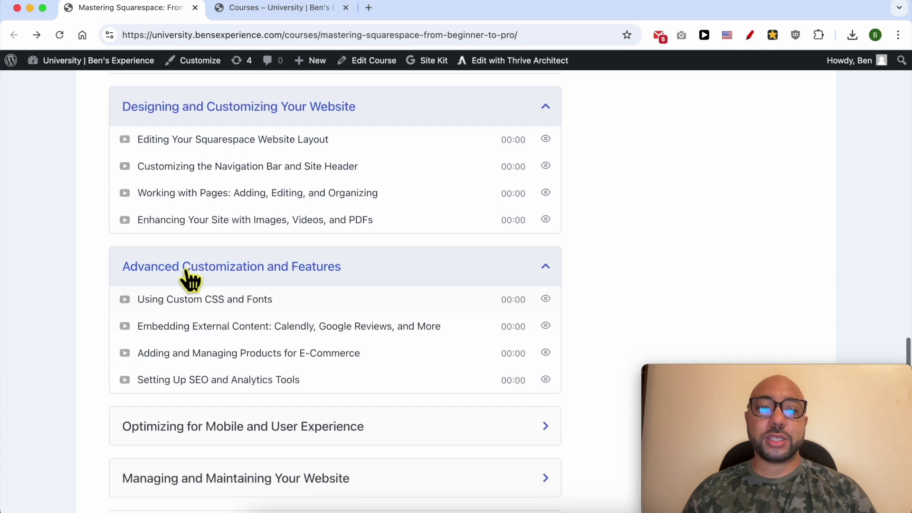
scroll(261, 280, "down", 3)
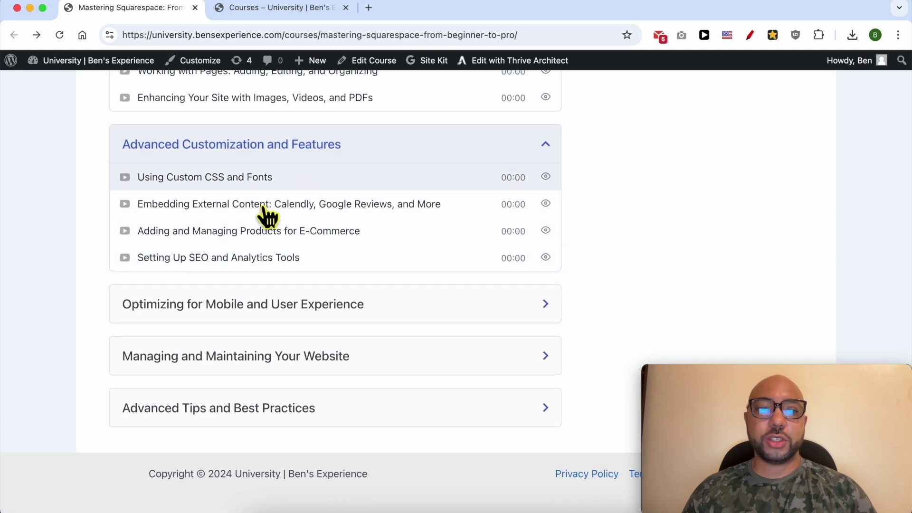
left_click(179, 315)
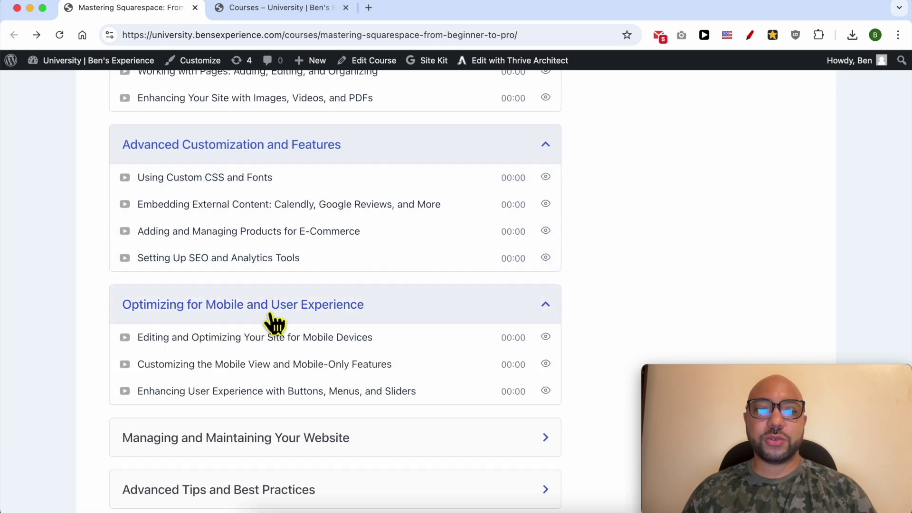
scroll(323, 328, "down", 2)
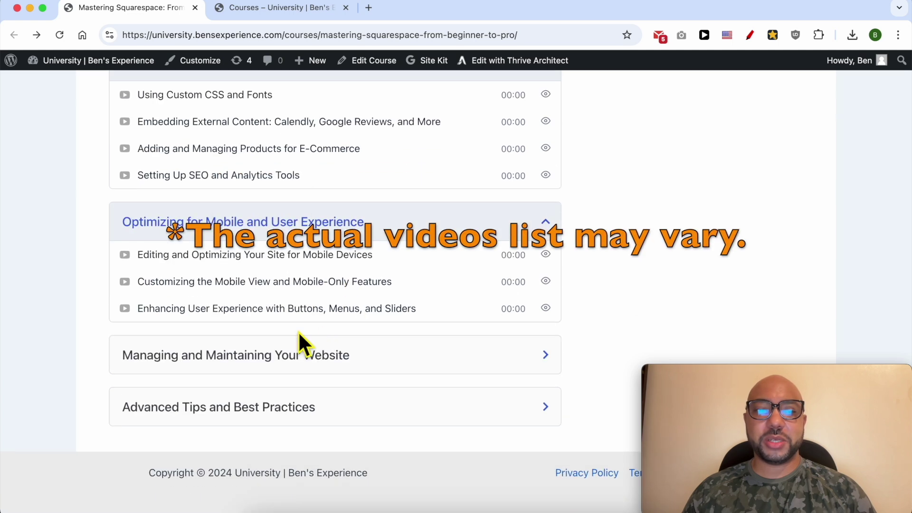
left_click(209, 355)
scroll(221, 364, "down", 2)
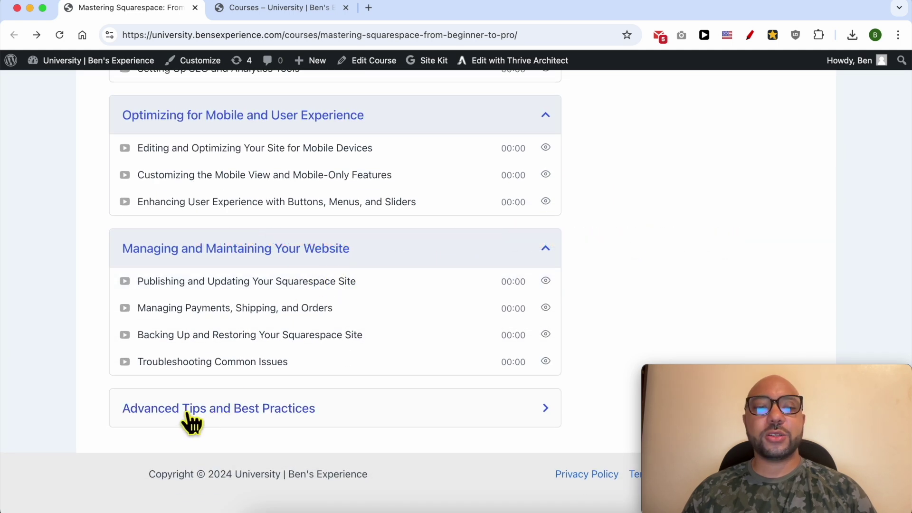
left_click(249, 413)
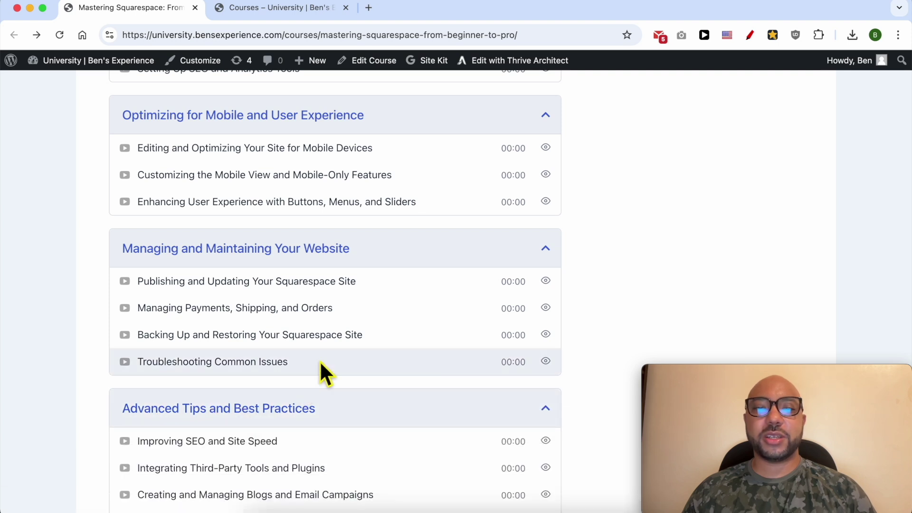
scroll(321, 365, "up", 15)
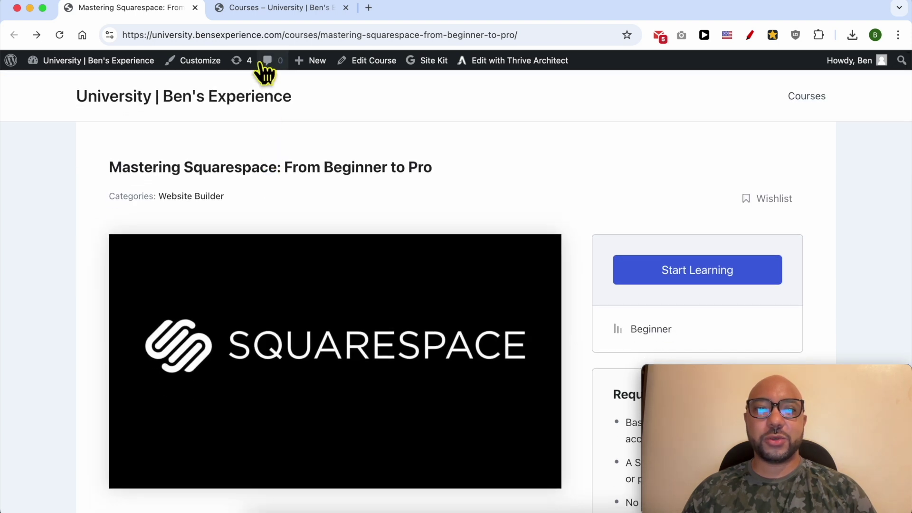
Step: Browse the Courses listing grid and select the site's domain in the address bar
left_click(308, 8)
scroll(335, 154, "down", 6)
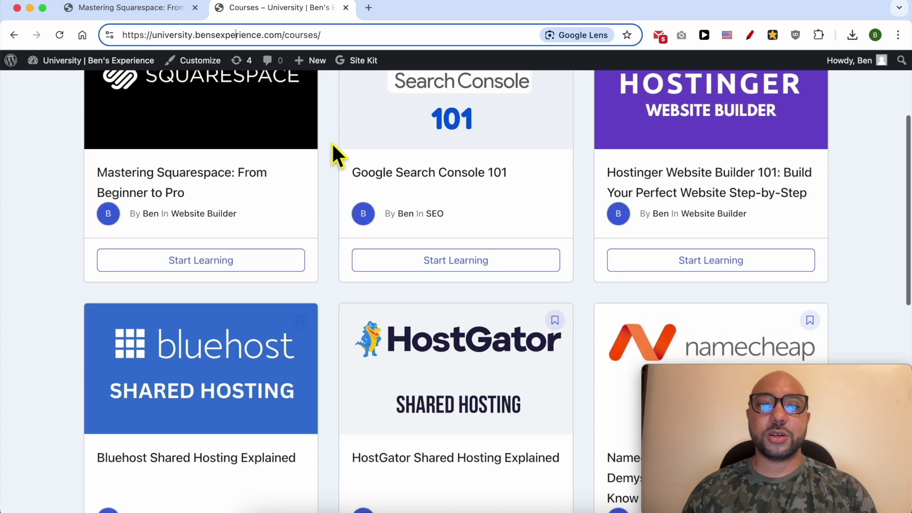
scroll(334, 147, "down", 5)
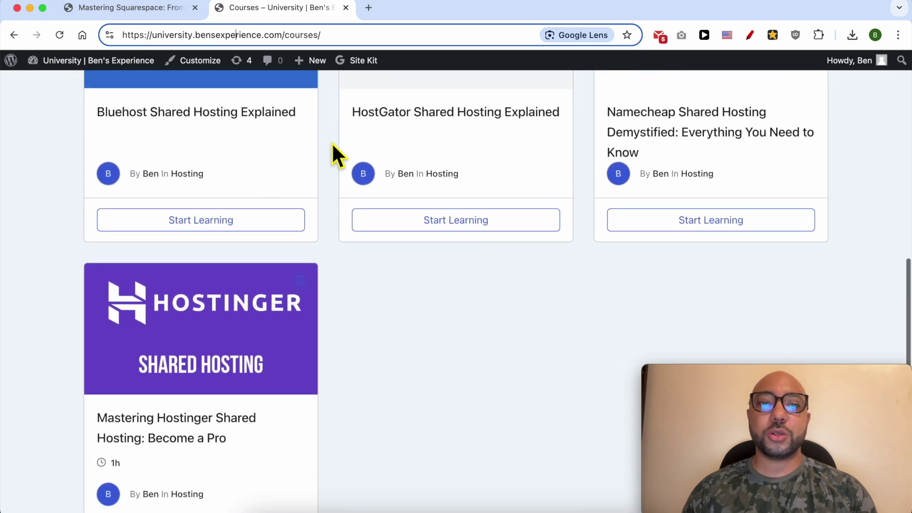
scroll(333, 145, "down", 2)
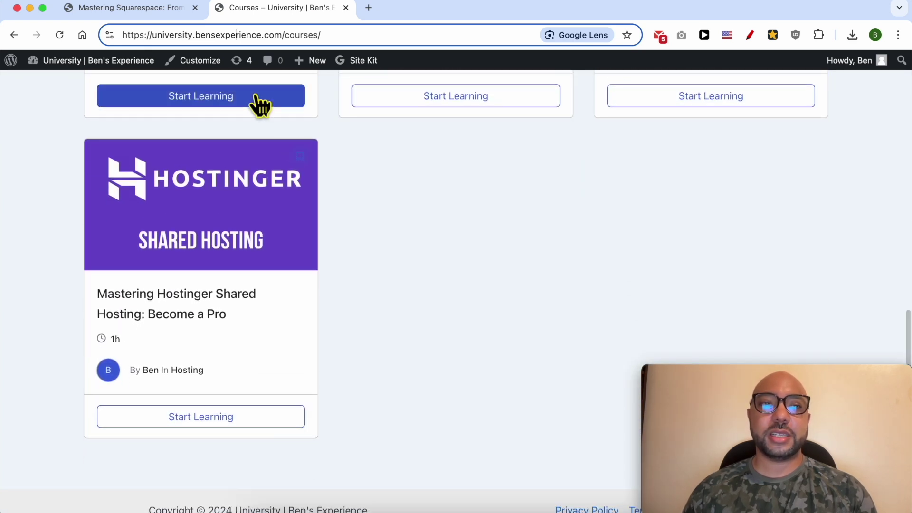
left_click_drag(283, 38, 110, 43)
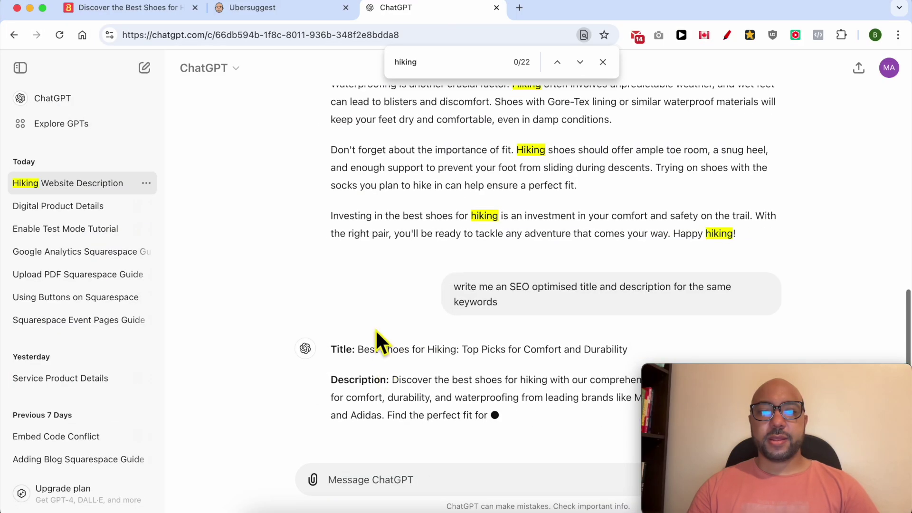
Step: Copy ChatGPT's title 'Best Shoes for Hiking: Top Picks for Comfort and Durability' into the SEO title field
double_click(374, 350)
left_click(625, 350, "shift")
key("super+c")
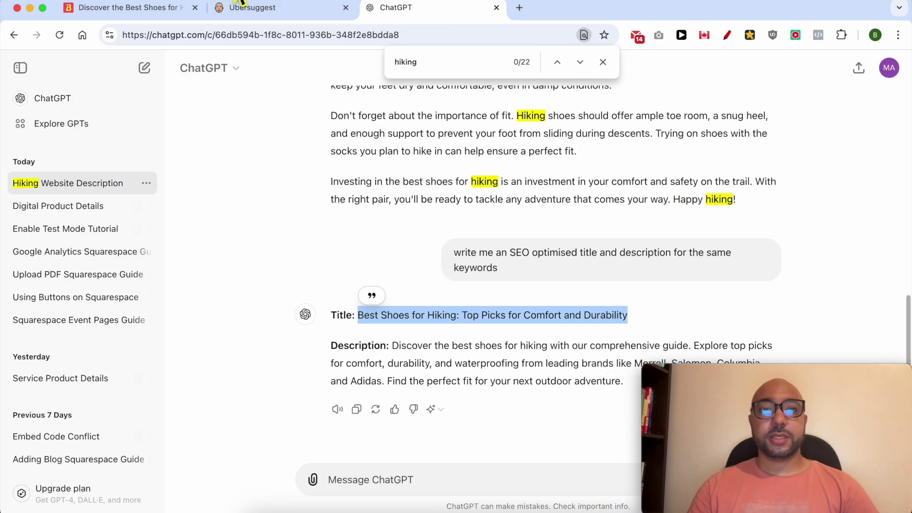
left_click(150, 12)
left_click(472, 344)
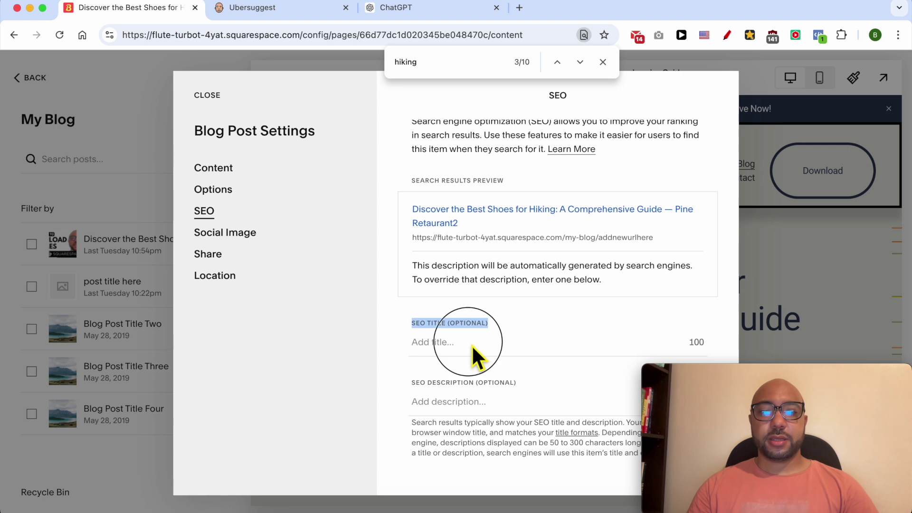
key("super+v")
Step: Copy ChatGPT's suggested hiking-shoe description into the SEO description field
left_click(458, 7)
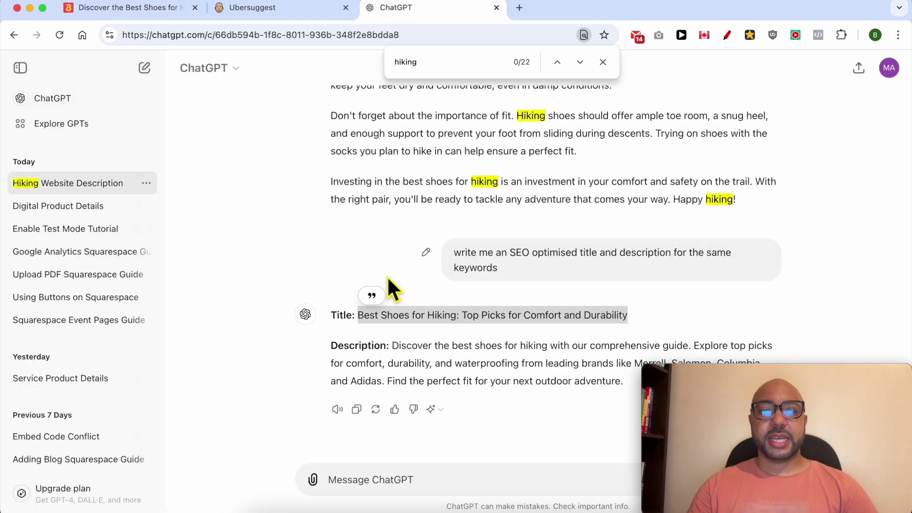
double_click(409, 347)
left_click(626, 383, "shift")
key("super+c")
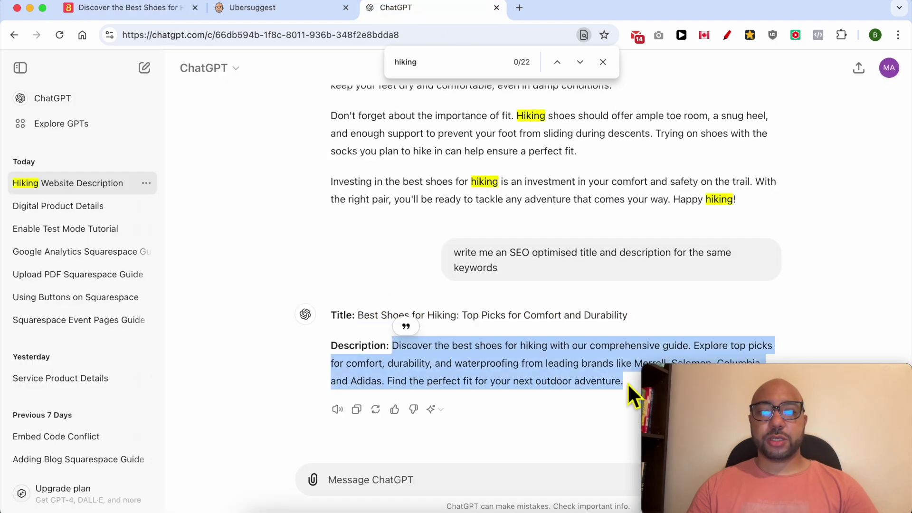
left_click(128, 7)
left_click(459, 401)
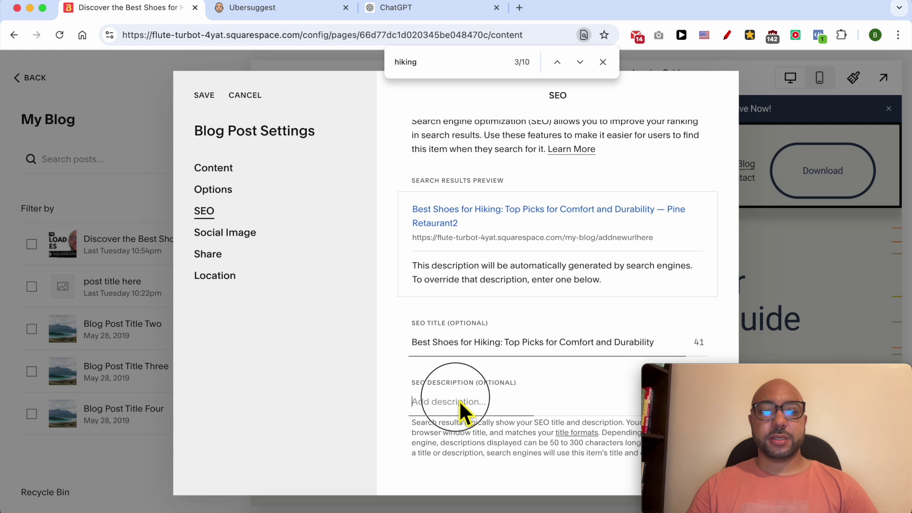
key("super+v")
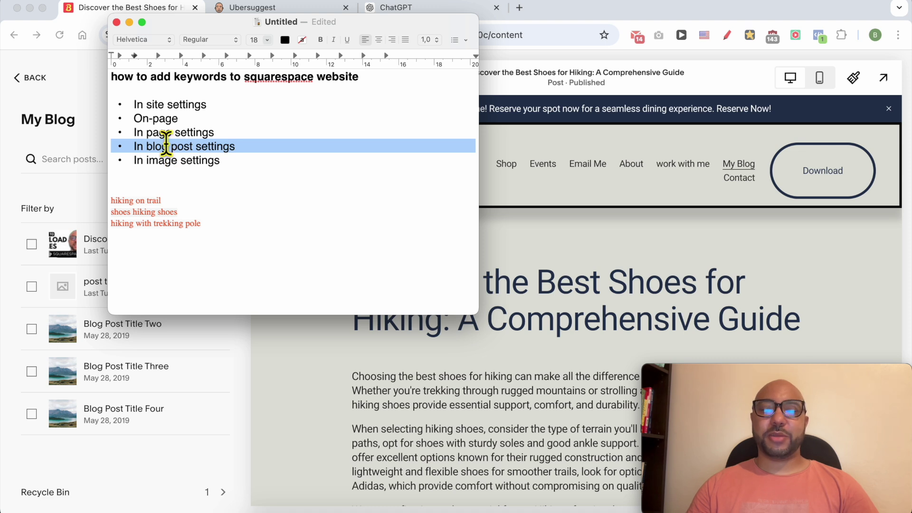
Step: Review the 'In blog post settings' and 'In page settings' lines in the keyword notes
left_click(475, 368)
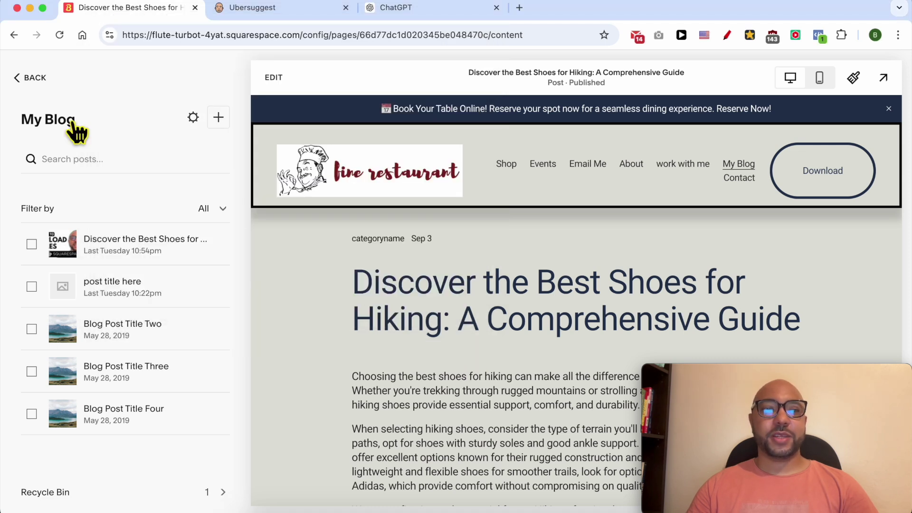
left_click(338, 508)
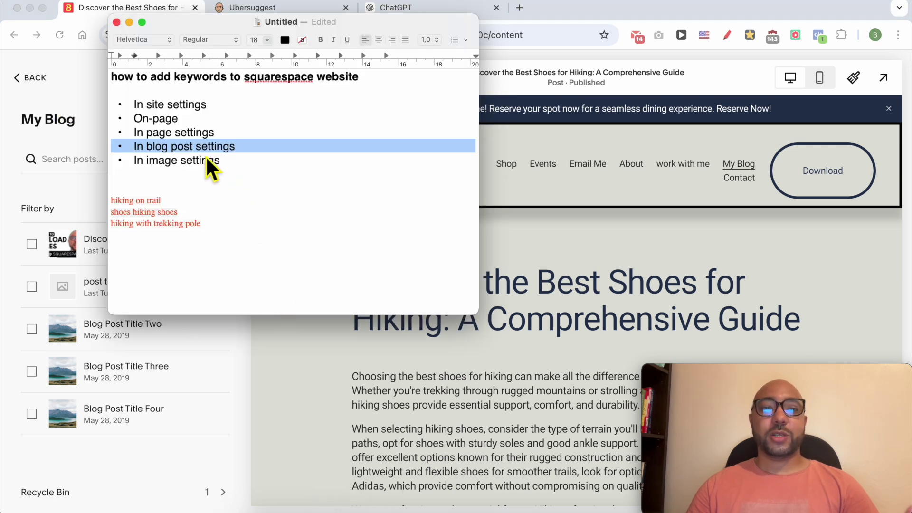
double_click(227, 147)
triple_click(226, 152)
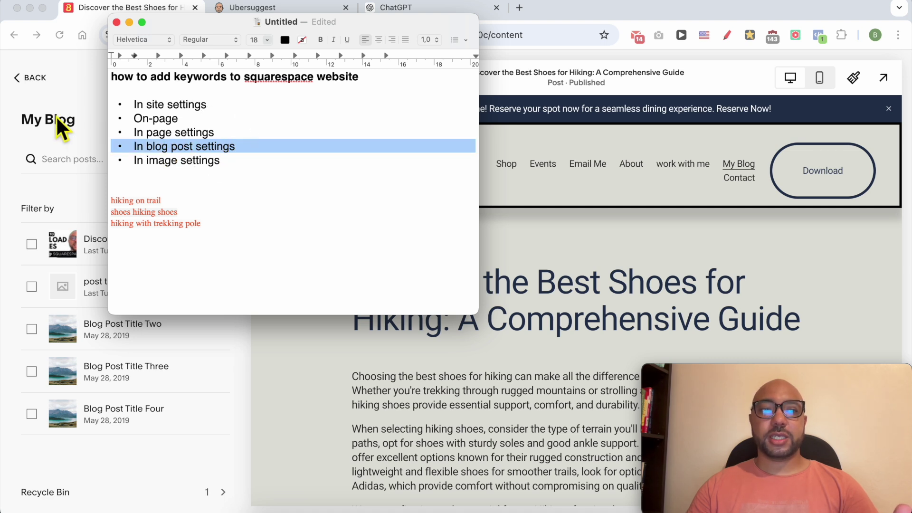
triple_click(157, 137)
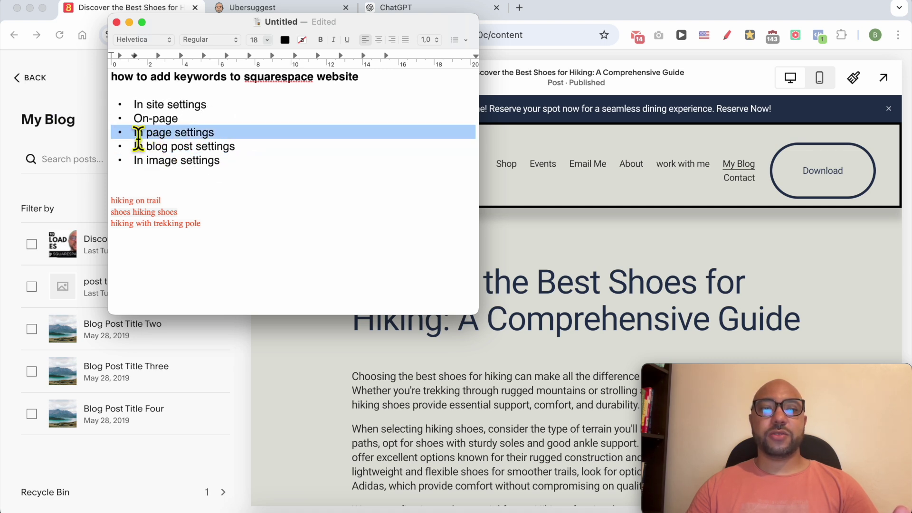
Step: Back out of the blog post and blog panel to the Pages list
left_click(47, 82)
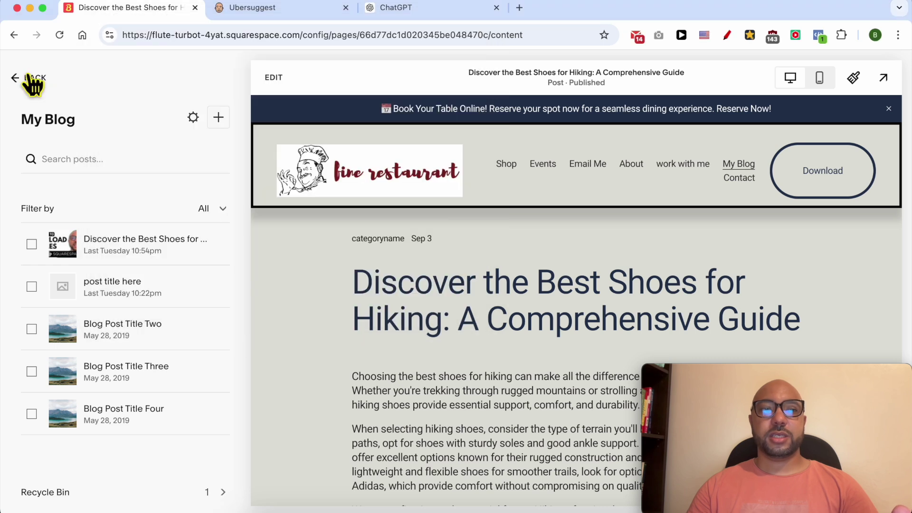
left_click(31, 79)
left_click(31, 79)
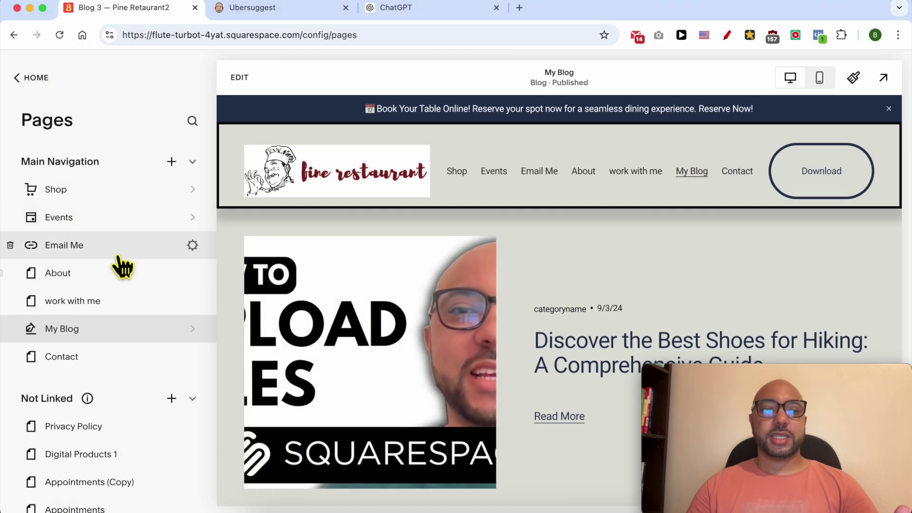
Step: Open the About page's SEO settings and place the caret in its empty SEO title field
left_click(107, 272)
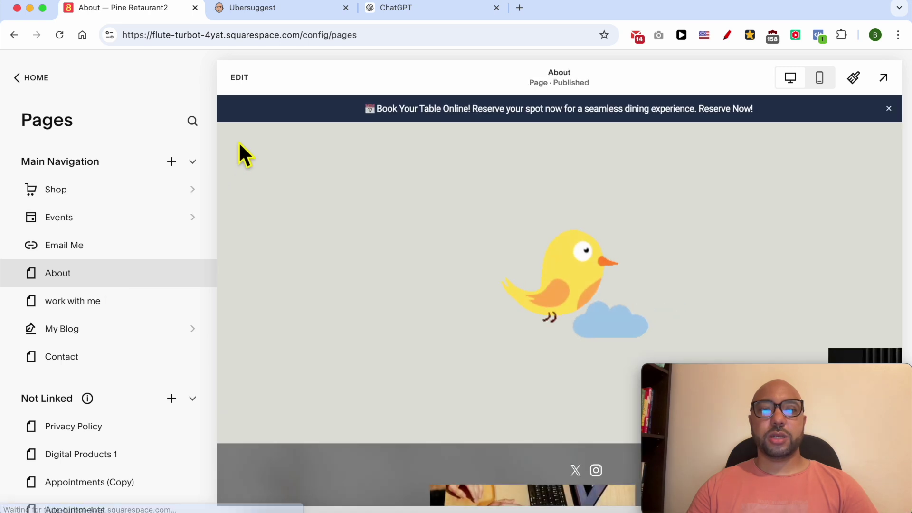
left_click(192, 274)
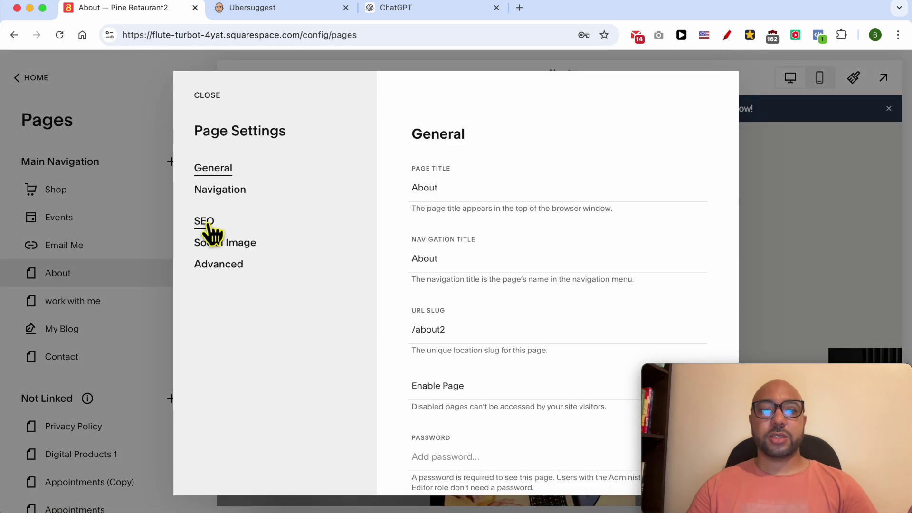
left_click(207, 223)
scroll(559, 300, "down", 3)
left_click(449, 321)
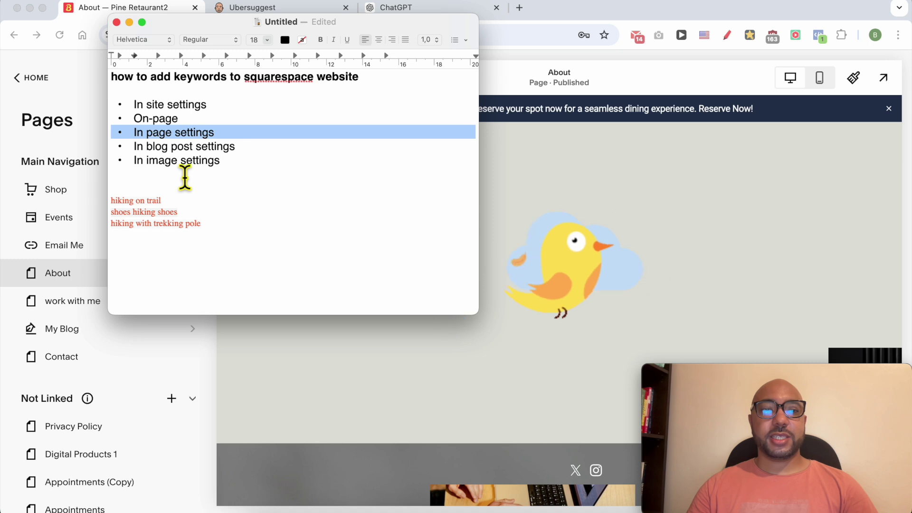
Step: Highlight the 'In image settings' note and return to the Squarespace About page
triple_click(185, 173)
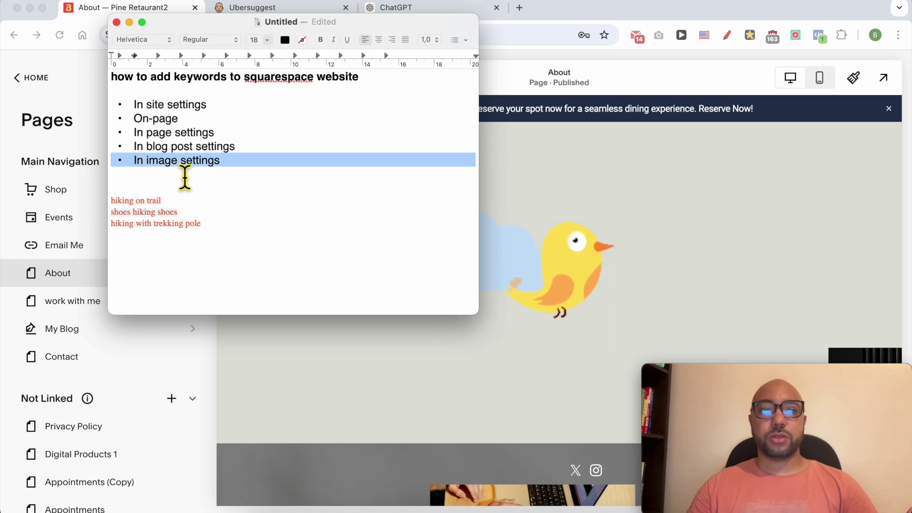
left_click(349, 352)
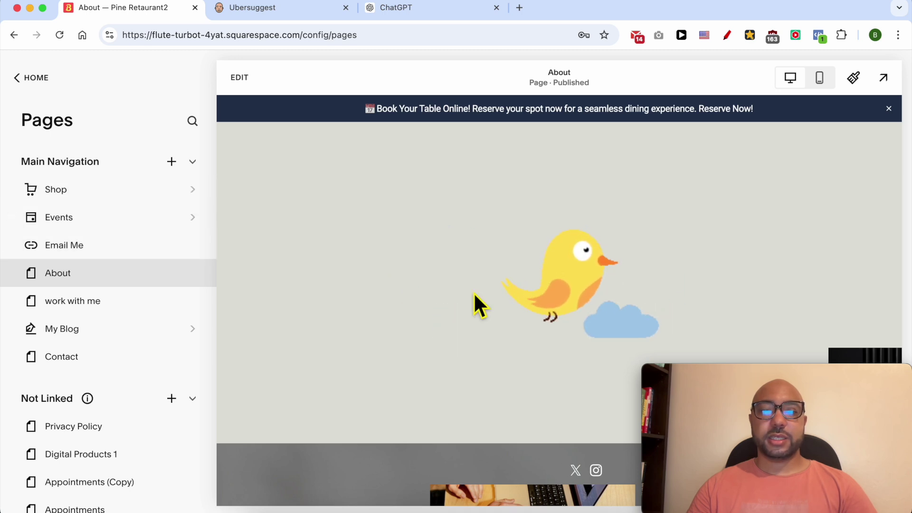
scroll(542, 298, "down", 6)
scroll(542, 297, "up", 5)
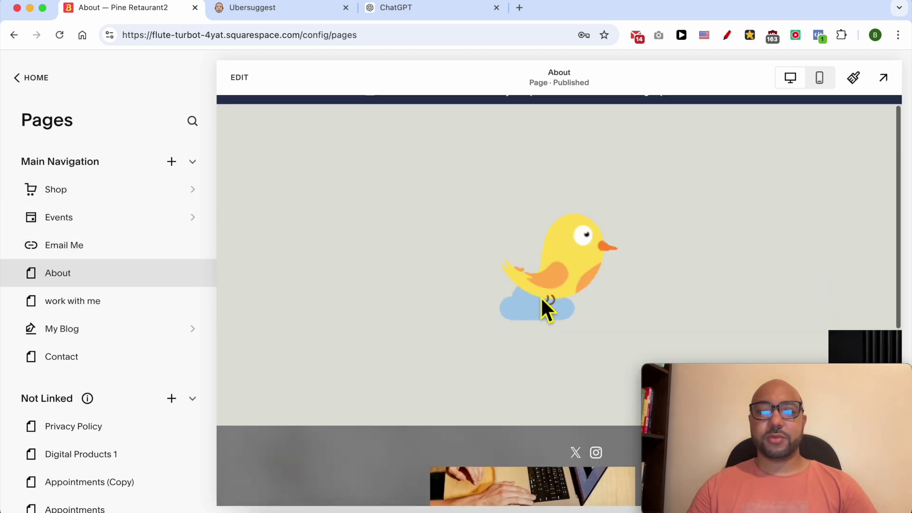
scroll(546, 308, "up", 1)
Step: Open the bird image flying-7288_256.gif's settings to its empty alt text, then start a ChatGPT message
mouse_move(85, 281)
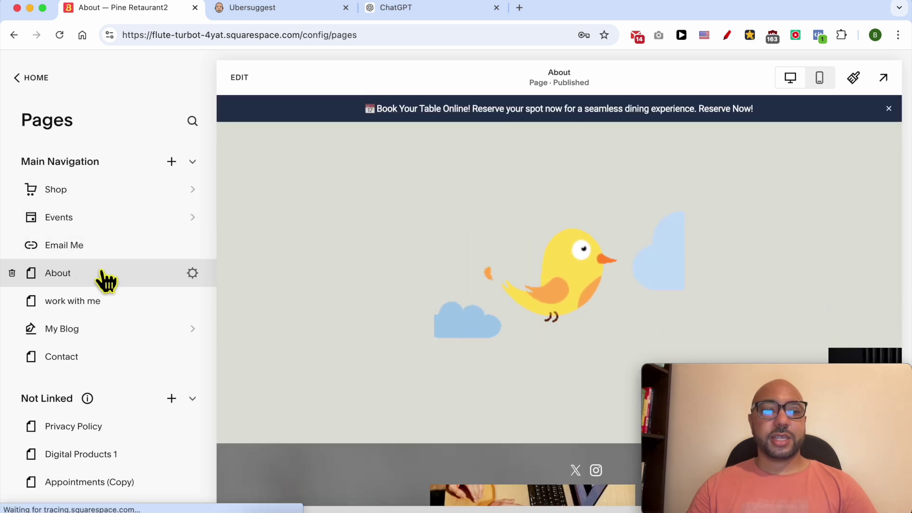
left_click(242, 79)
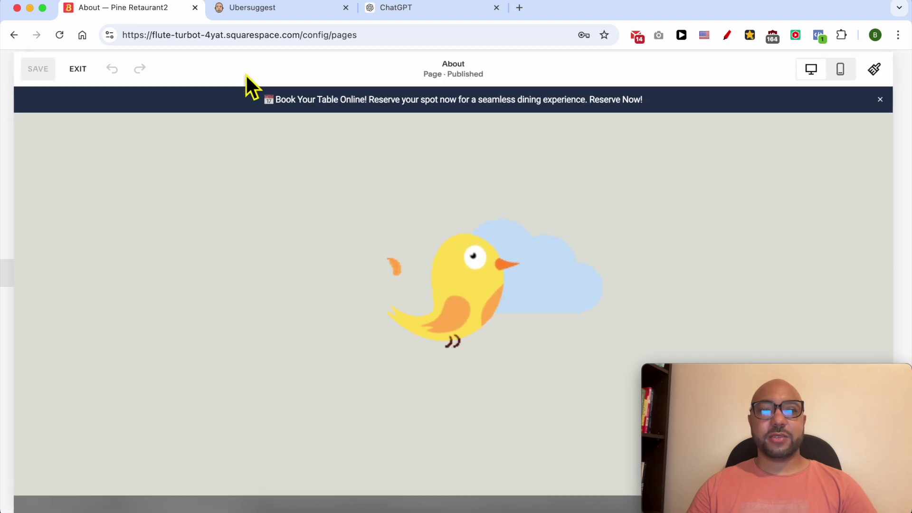
left_click(457, 270)
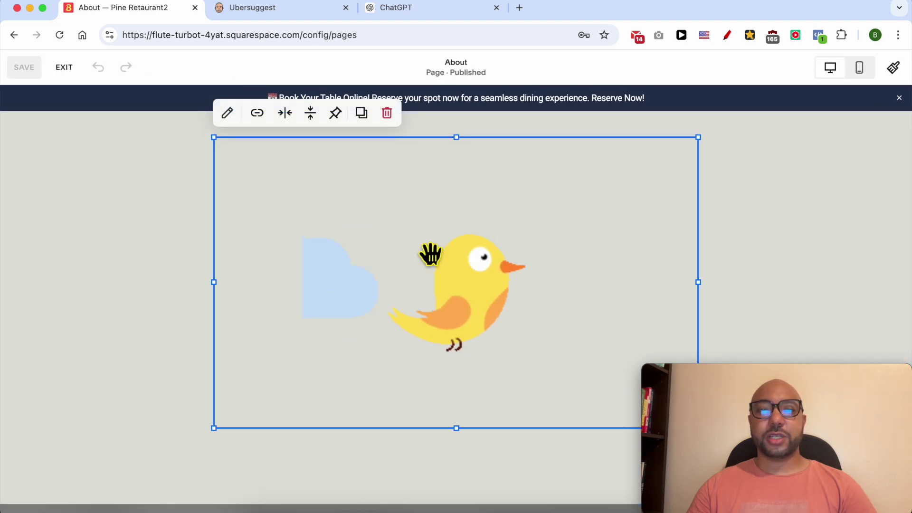
left_click(228, 114)
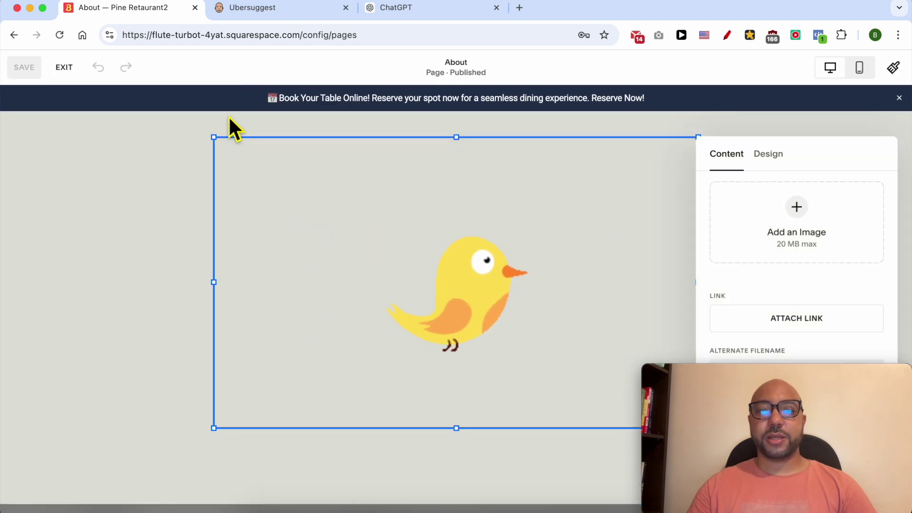
left_click_drag(854, 376, 230, 364)
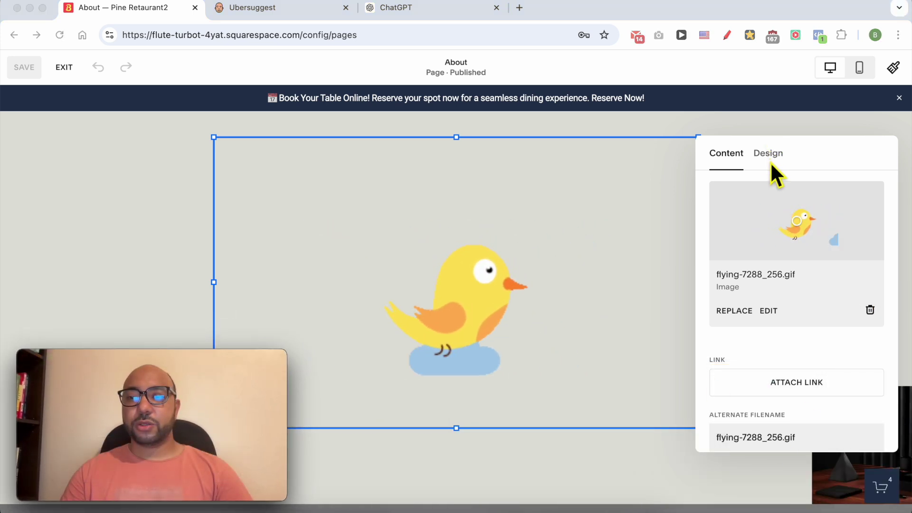
scroll(765, 298, "down", 3)
scroll(765, 297, "down", 2)
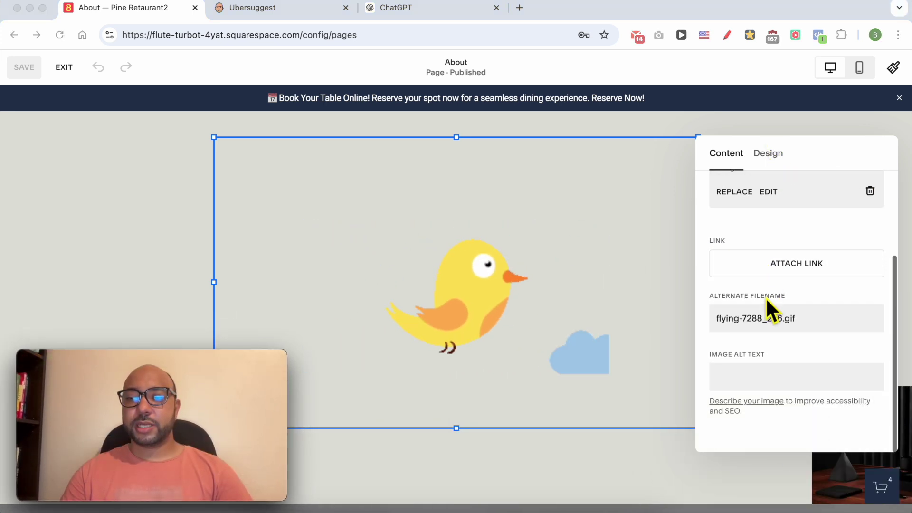
triple_click(753, 363)
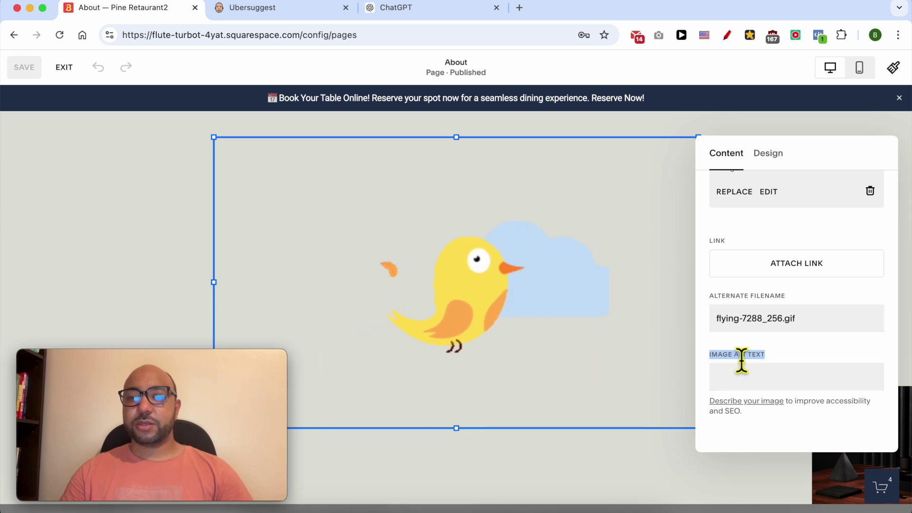
left_click(423, 14)
left_click(385, 480)
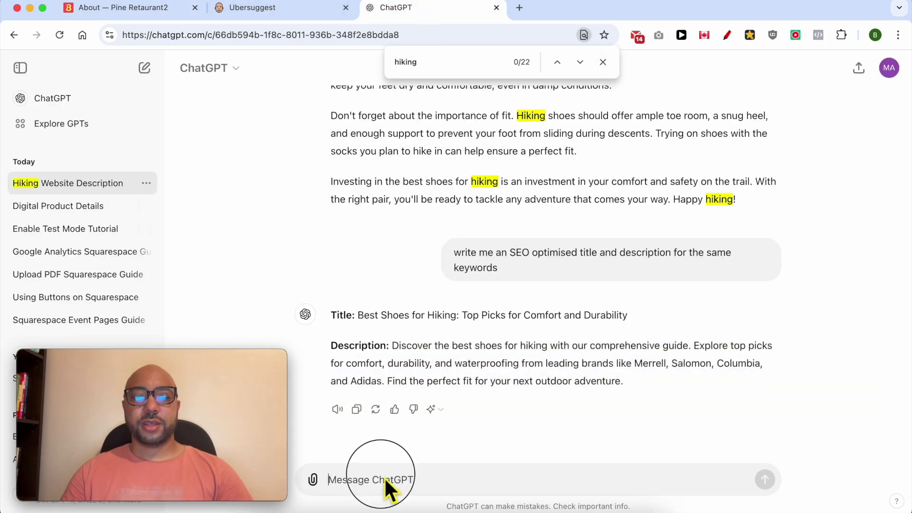
Step: Ask ChatGPT for keyword-optimised image alt text, select its suggestion, and focus the About image's alt field
type("give me an")
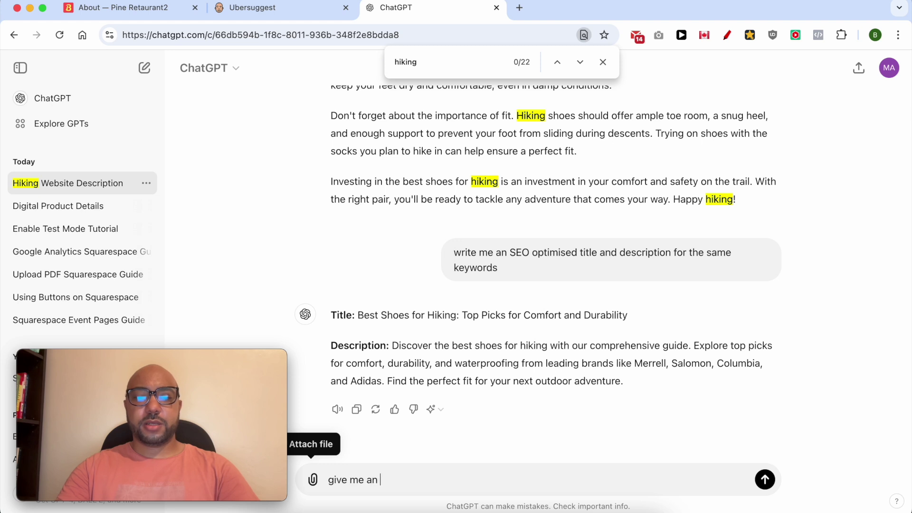
type(" Image alt text")
key("shift+Return")
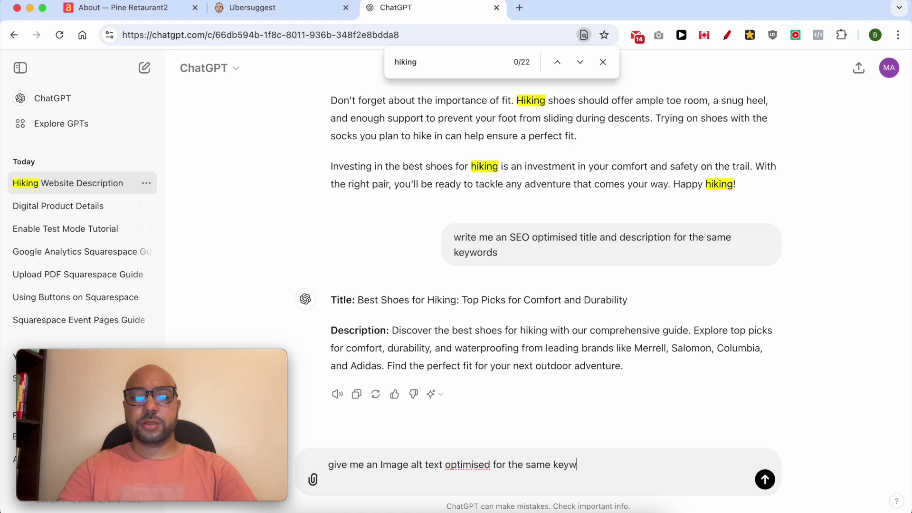
type("ord")
key("Return")
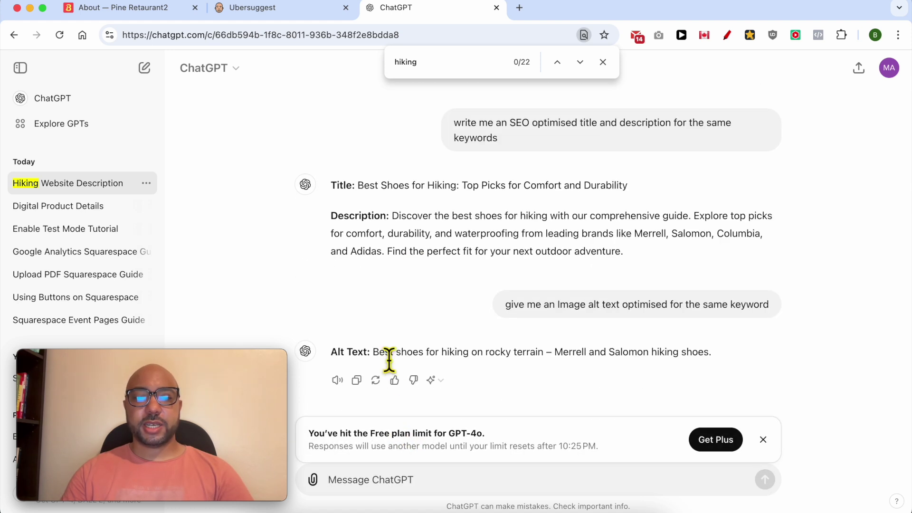
left_click_drag(707, 367, 718, 362)
key("super+c")
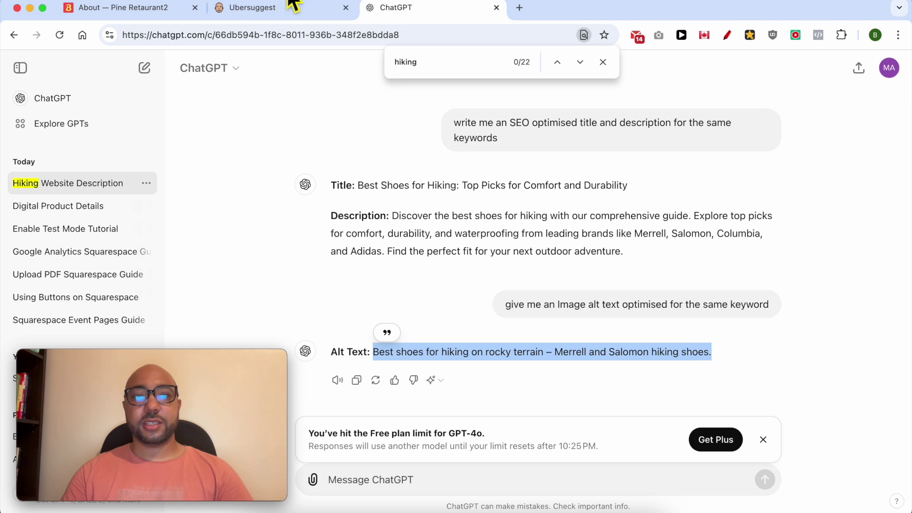
left_click(163, 5)
left_click(762, 382)
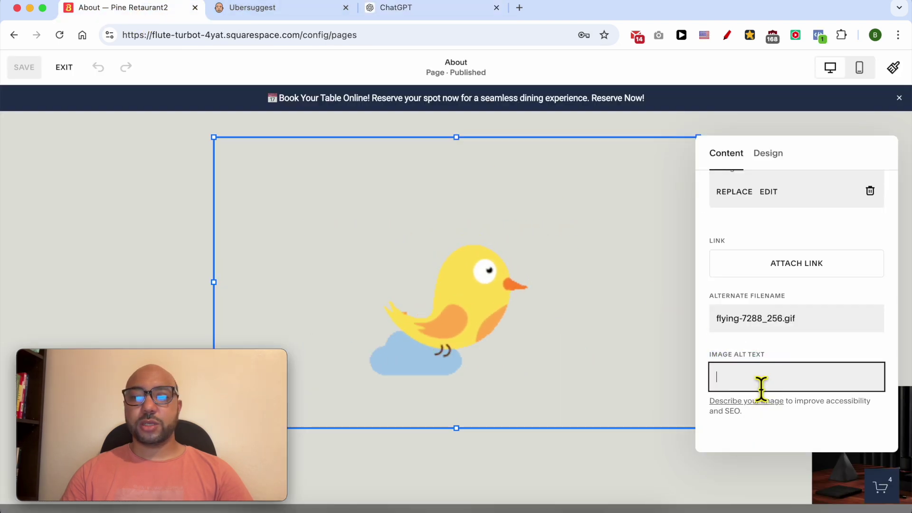
Step: Set the bird image's alt text and filename to 'Best shoes for hiking on rocky terrain – Merrell and Salomon hiking shoes'
key("super+v")
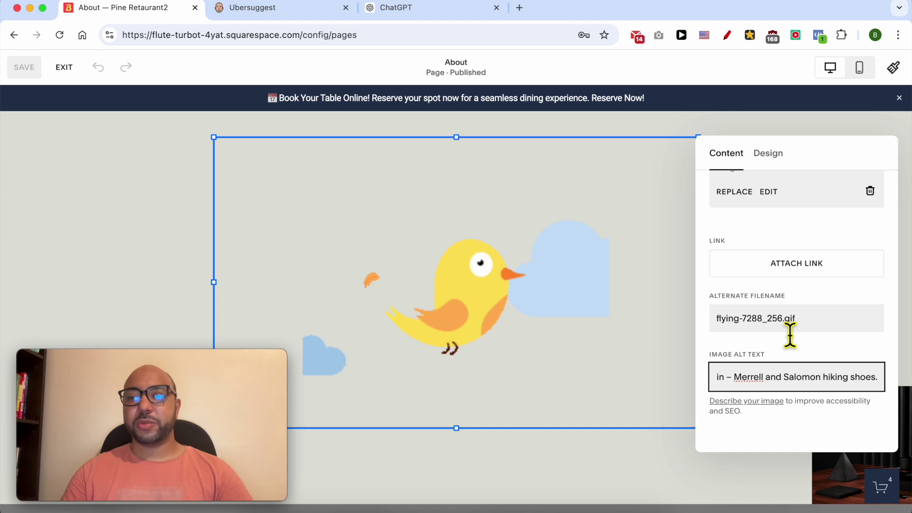
left_click_drag(785, 319, 703, 323)
double_click(727, 317)
left_click(779, 332, "shift")
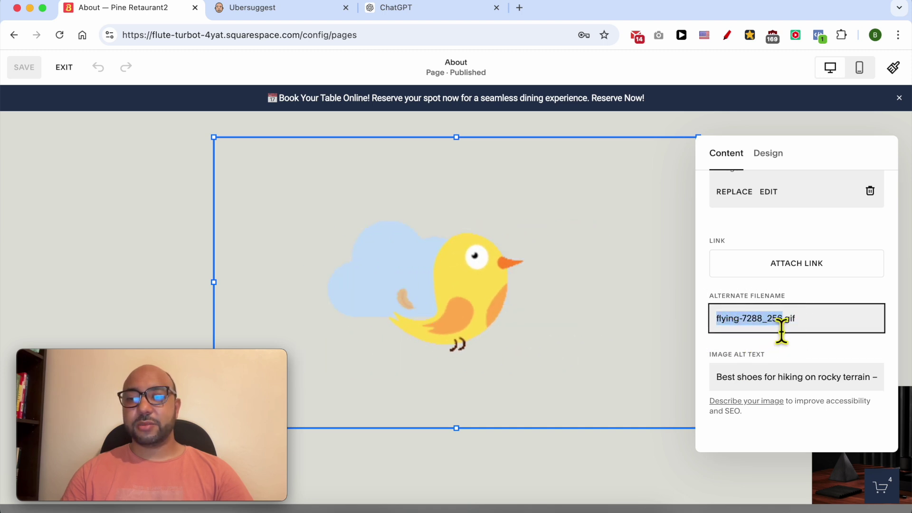
key("super+v")
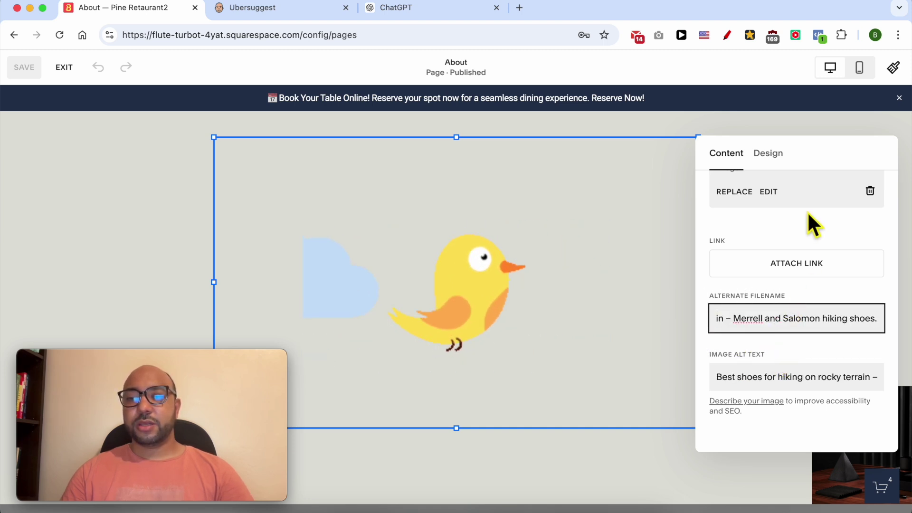
left_click(683, 130)
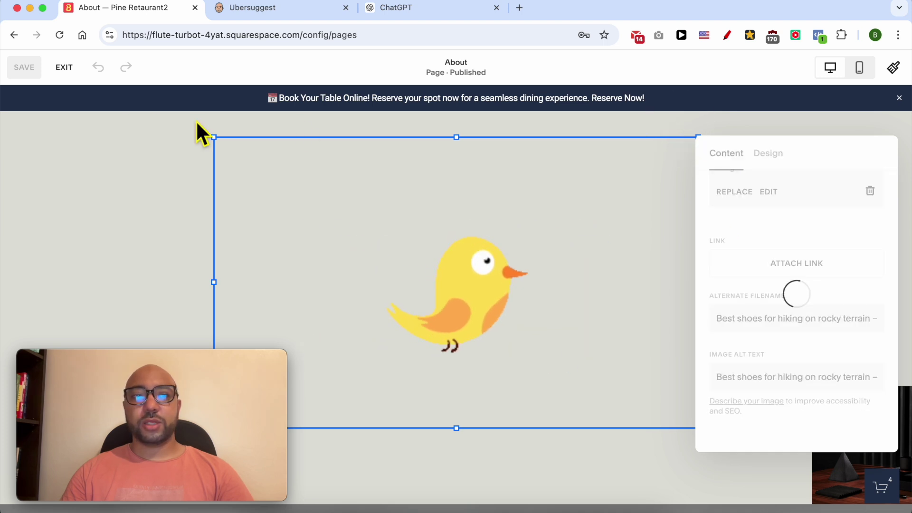
Step: Exit the page editor and view the live About page
left_click(631, 326)
key("Escape")
left_click(886, 86)
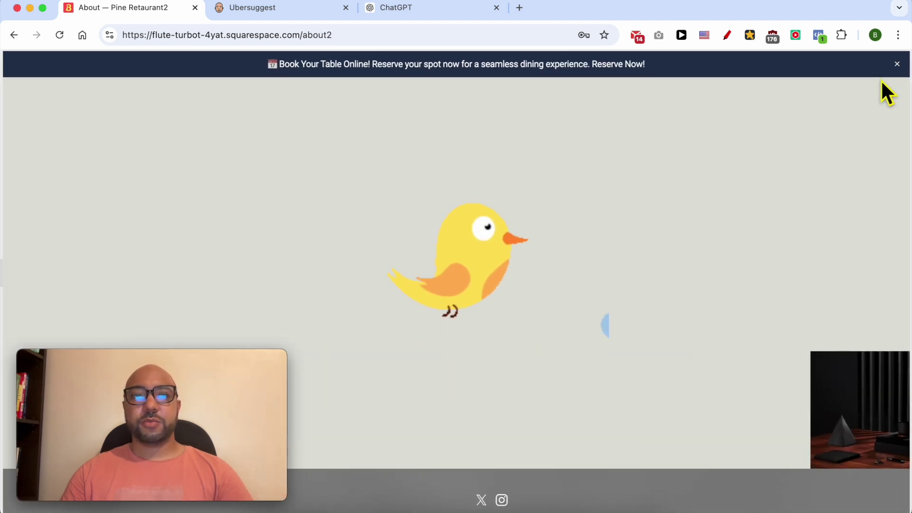
Step: Open the bird image in its own tab and inspect its web address
right_click(500, 233)
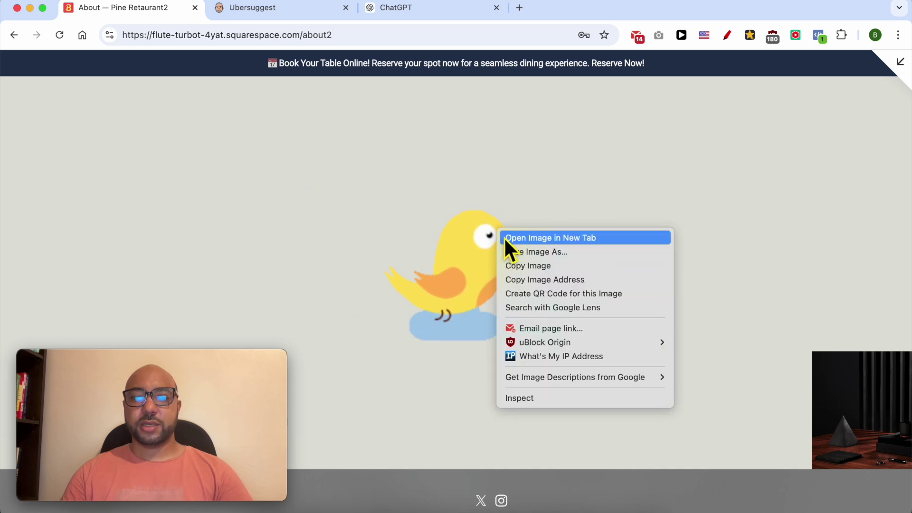
left_click(504, 238)
left_click(308, 17)
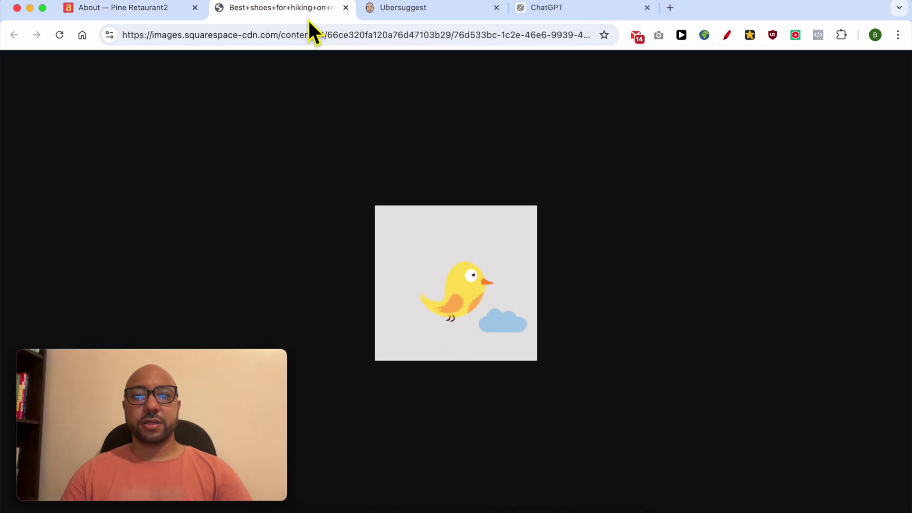
left_click(463, 38)
left_click_drag(463, 38, 821, 52)
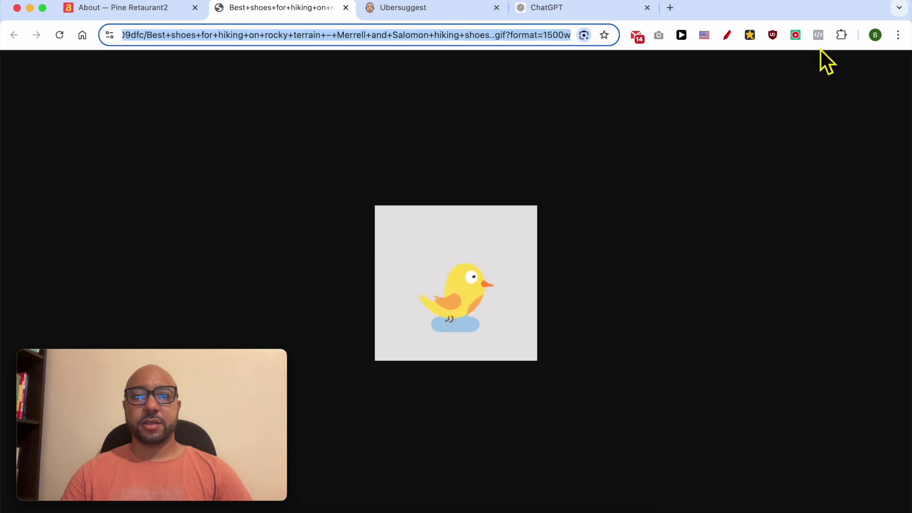
left_click(420, 40)
left_click(511, 41)
Step: Confirm the image address contains the 'Best shoes for hiking' filename, then return to the About tab
left_click_drag(462, 41, 509, 45)
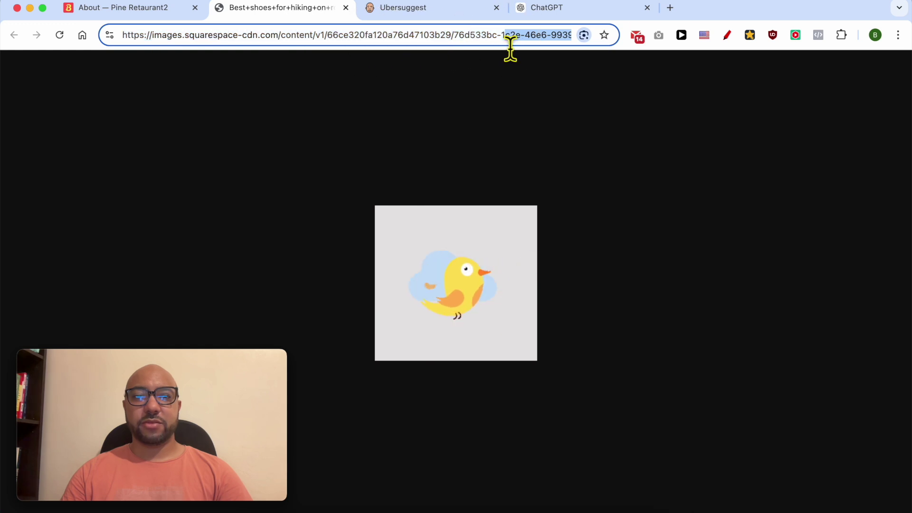
left_click(510, 48)
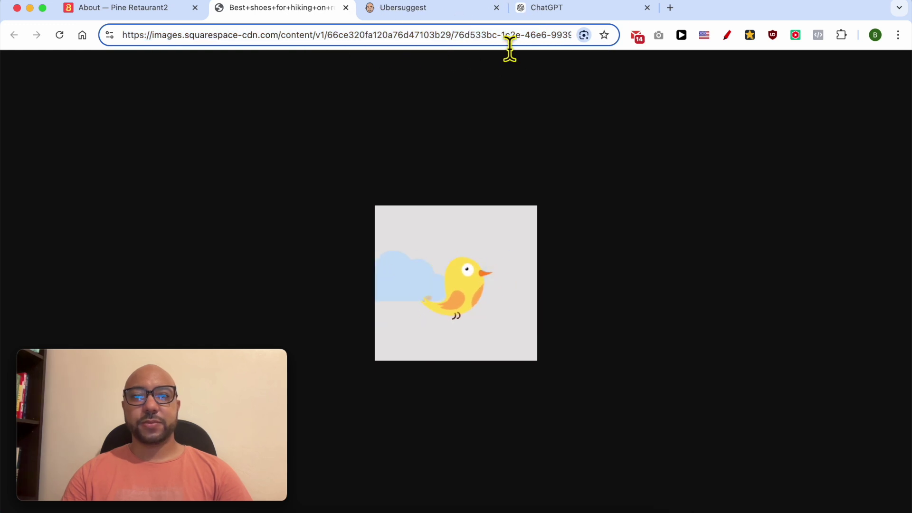
left_click(508, 45)
left_click(407, 37)
left_click_drag(373, 50, 643, 41)
left_click(489, 49)
double_click(456, 48)
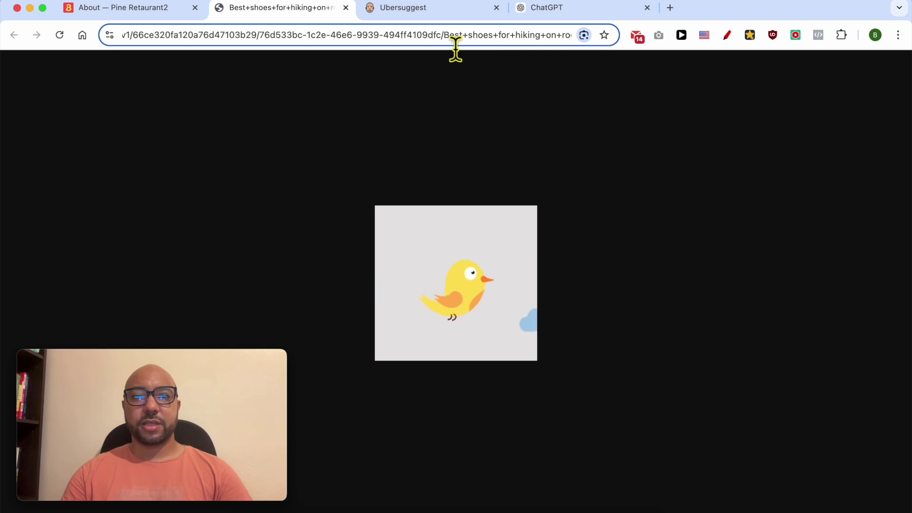
left_click_drag(478, 48, 566, 48)
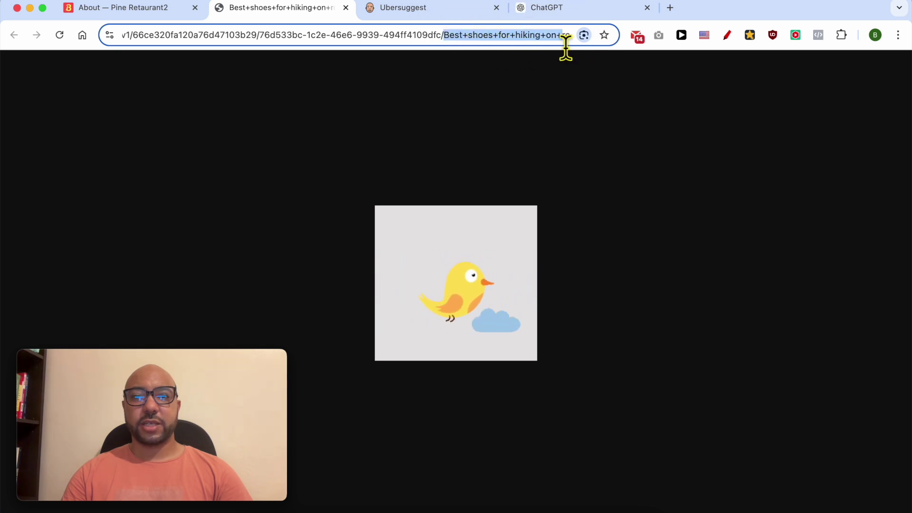
left_click(163, 7)
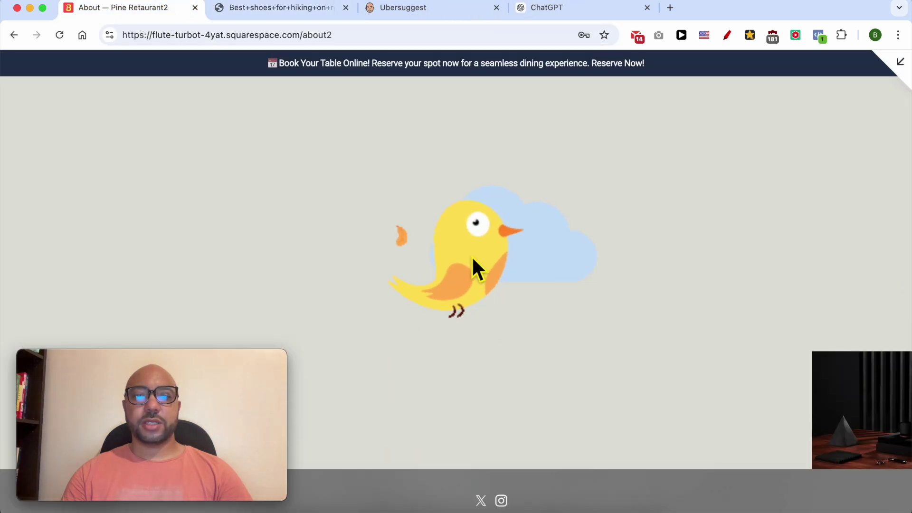